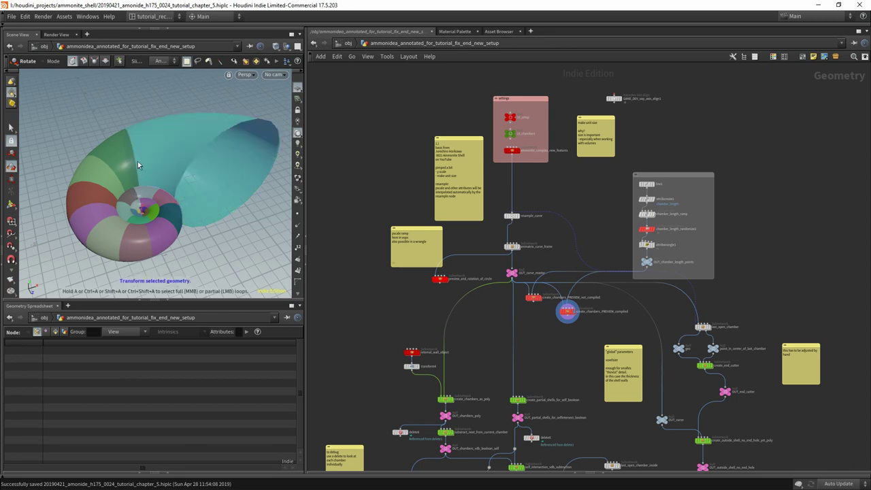
- Display OUT_curve_master, switch the display to OUT_chamber_length_points, and turn on point display in the viewport
{"action": "left_click", "coordinate": [516, 273]}
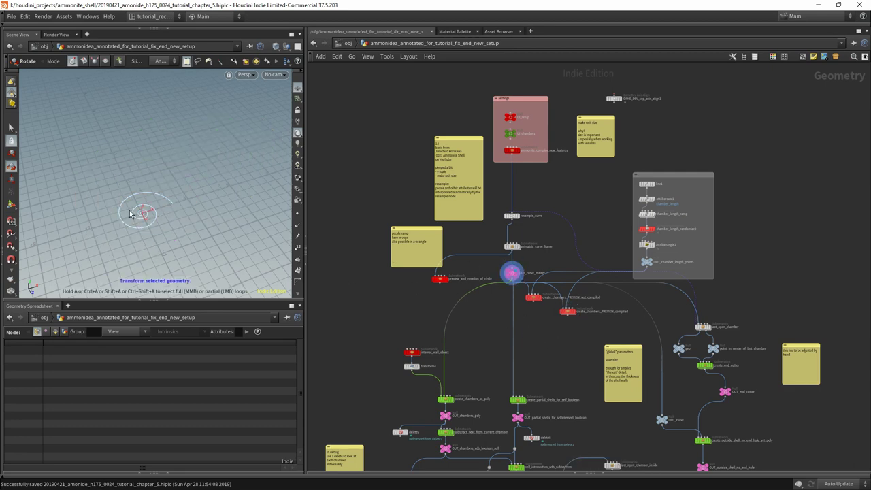
{"action": "left_click", "coordinate": [655, 264]}
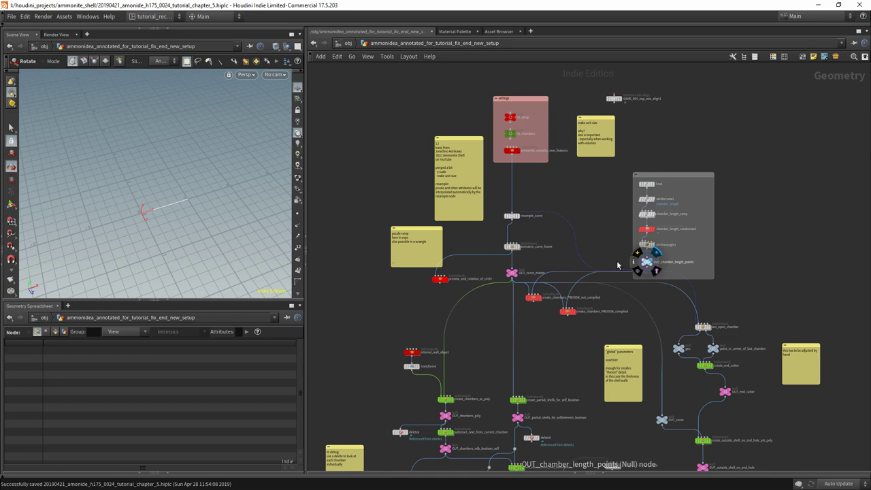
{"action": "left_click", "coordinate": [297, 213]}
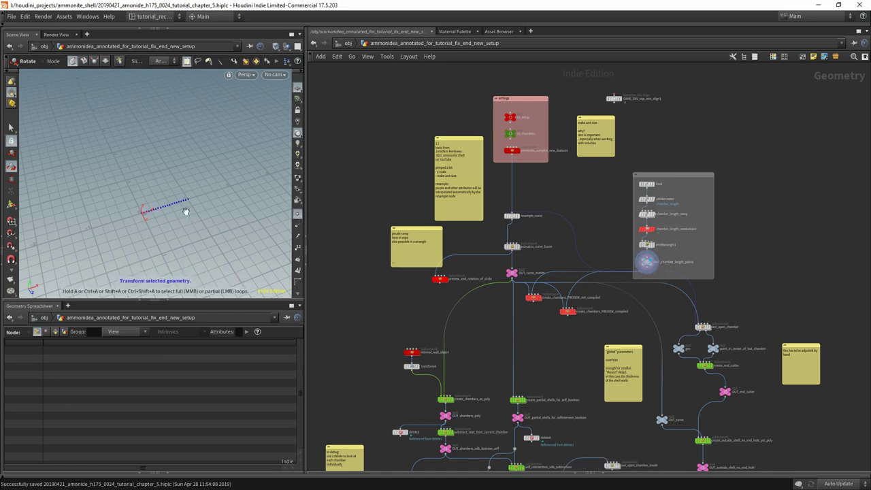
{"action": "left_click_drag", "start_coordinate": [188, 217], "coordinate": [314, 202], "text": "alt"}
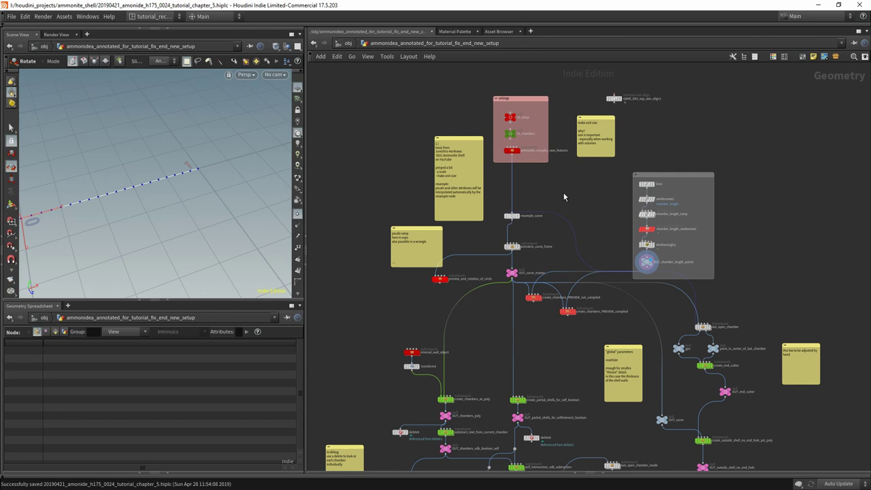
- Examine the overall node network around the curve setup and the chamber length points in the viewport
{"action": "scroll", "coordinate": [563, 191], "scroll_direction": "down", "scroll_amount": 5}
{"action": "middle_click_drag", "start_coordinate": [570, 253], "coordinate": [537, 234]}
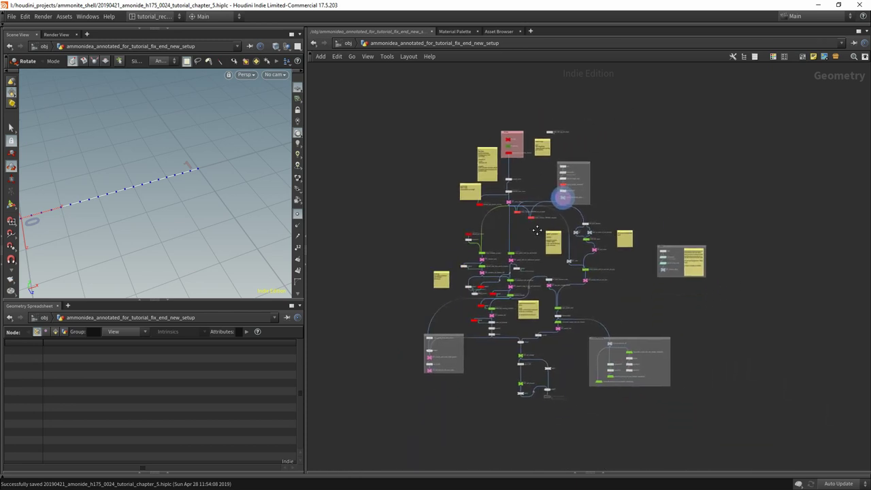
{"action": "scroll", "coordinate": [537, 234], "scroll_direction": "up", "scroll_amount": 2}
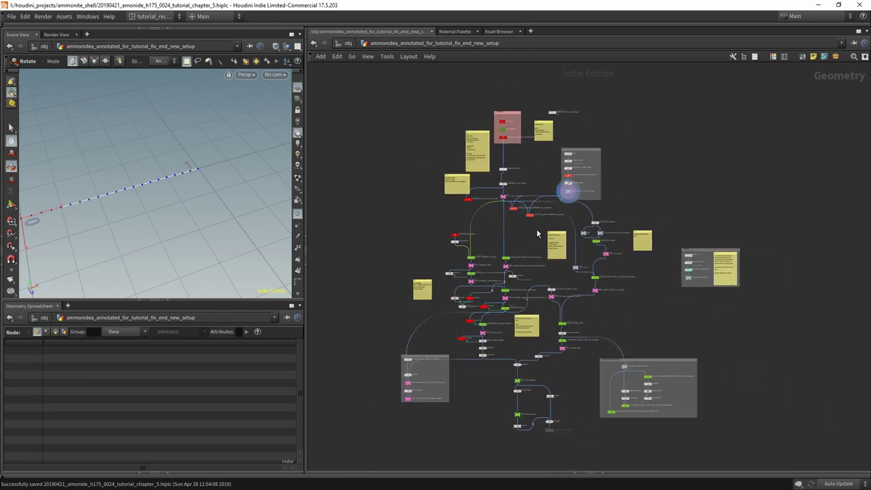
{"action": "scroll", "coordinate": [535, 236], "scroll_direction": "up", "scroll_amount": 2}
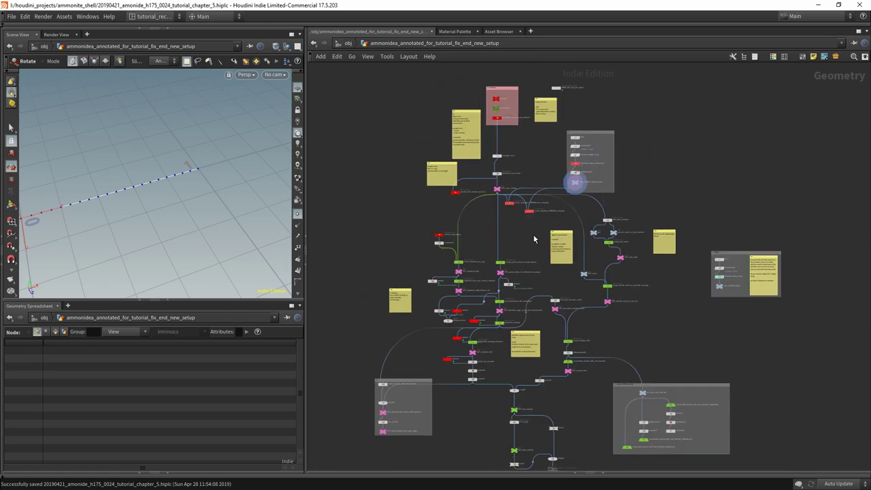
{"action": "middle_click_drag", "start_coordinate": [533, 234], "coordinate": [543, 284]}
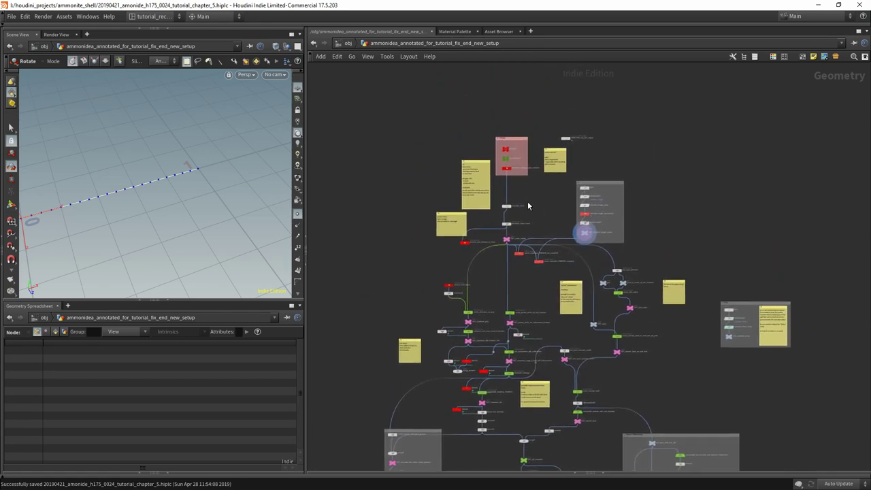
{"action": "scroll", "coordinate": [527, 201], "scroll_direction": "up", "scroll_amount": 2}
{"action": "scroll", "coordinate": [589, 223], "scroll_direction": "up", "scroll_amount": 1}
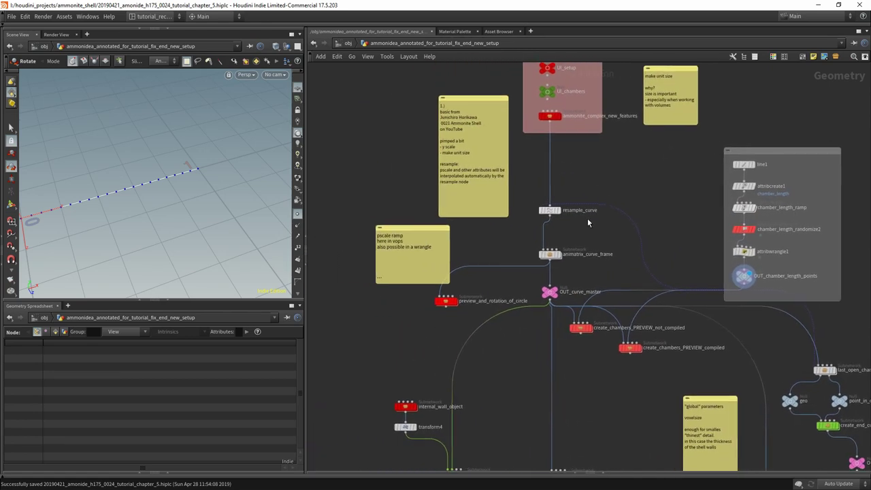
{"action": "key", "text": "Escape"}
{"action": "left_click_drag", "start_coordinate": [210, 226], "coordinate": [259, 210]}
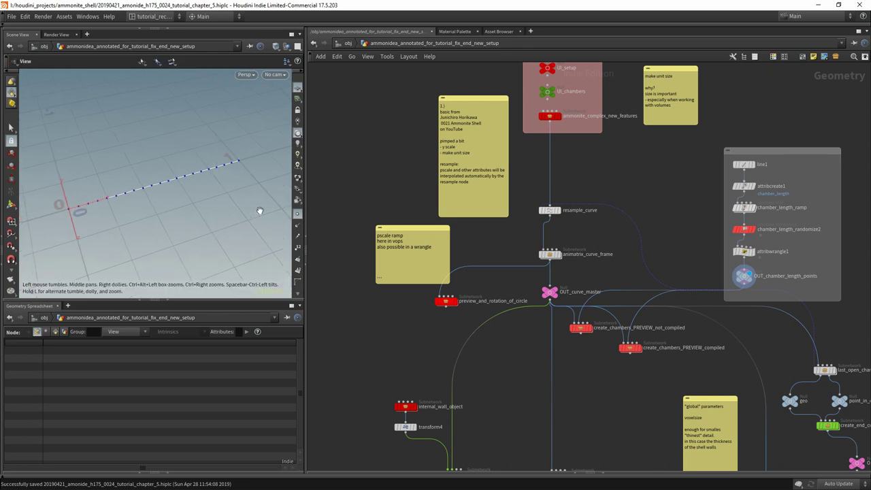
{"action": "key", "text": "r"}
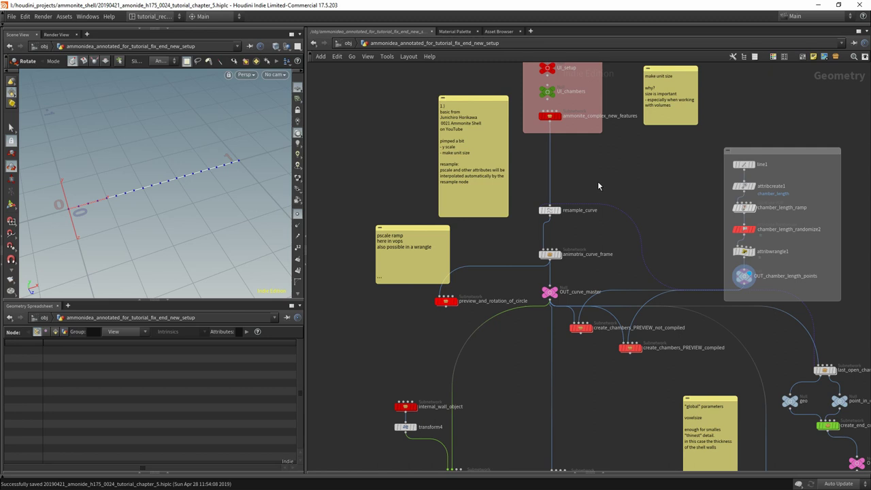
- Display create_chambers_PREVIEW_compiled and frame the whole ammonite shell in the viewport
{"action": "left_click", "coordinate": [632, 350]}
{"action": "key", "text": "Escape"}
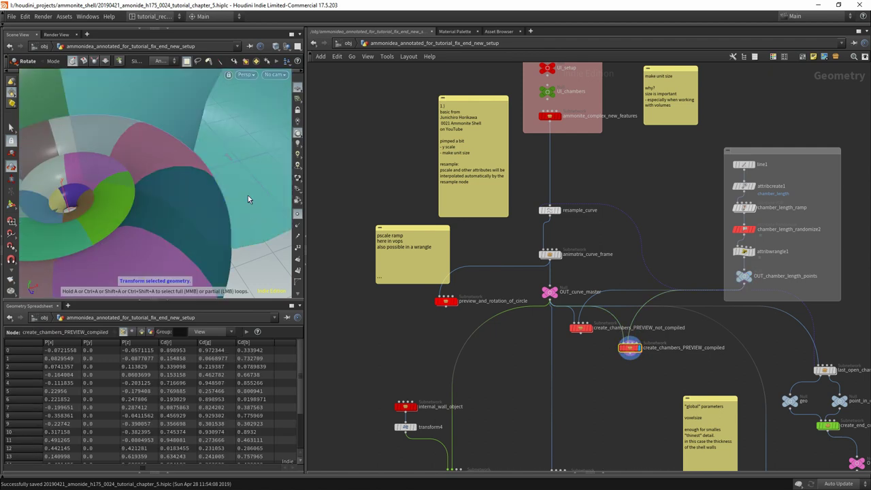
{"action": "key", "text": "h"}
{"action": "left_click_drag", "start_coordinate": [247, 189], "coordinate": [206, 212]}
{"action": "key", "text": "r"}
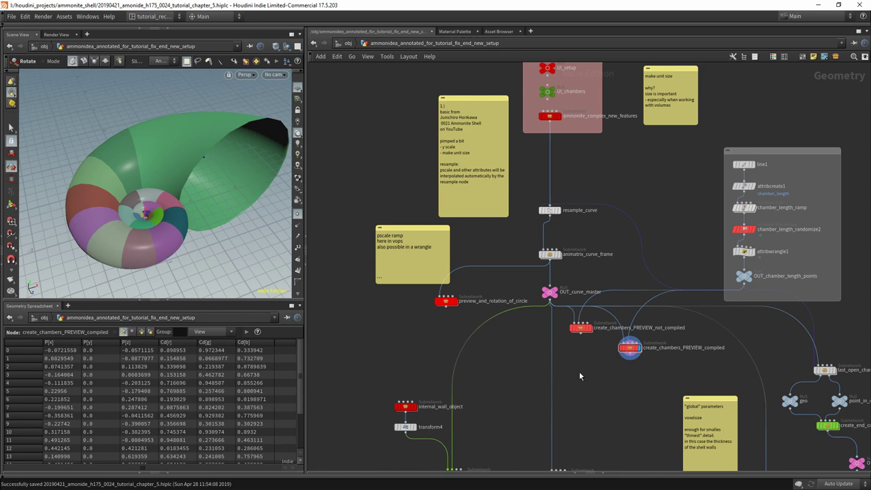
- Add a Subnetwork node, wire OUT_chamber_length_points and OUT_curve_master into its first and second inputs, and check the inputs inside it
{"action": "key", "text": "Tab"}
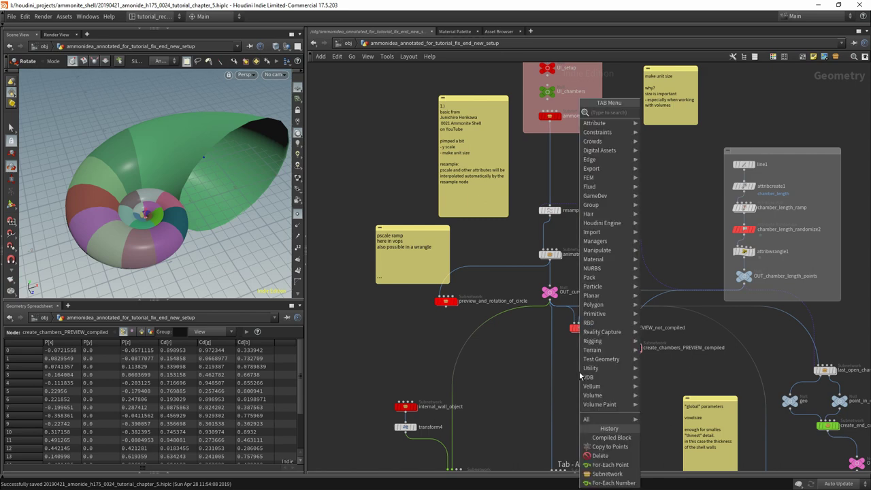
{"action": "type", "text": "sub"}
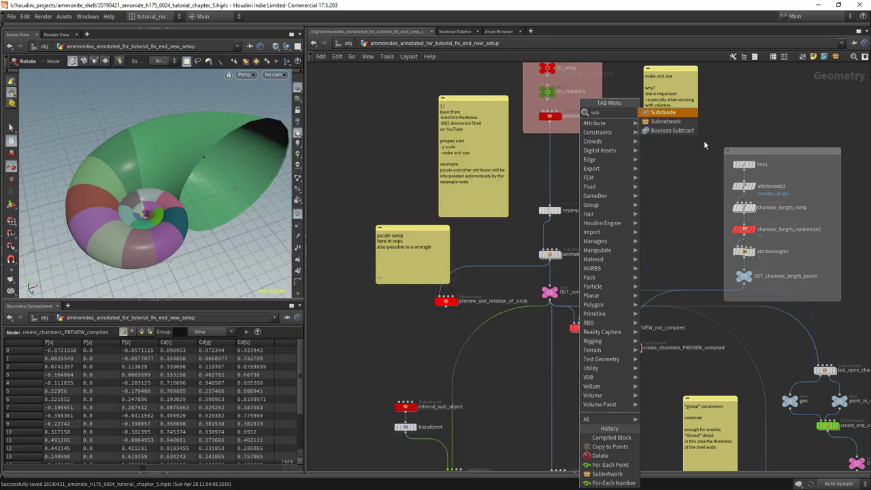
{"action": "left_click", "coordinate": [675, 122]}
{"action": "left_click", "coordinate": [598, 386]}
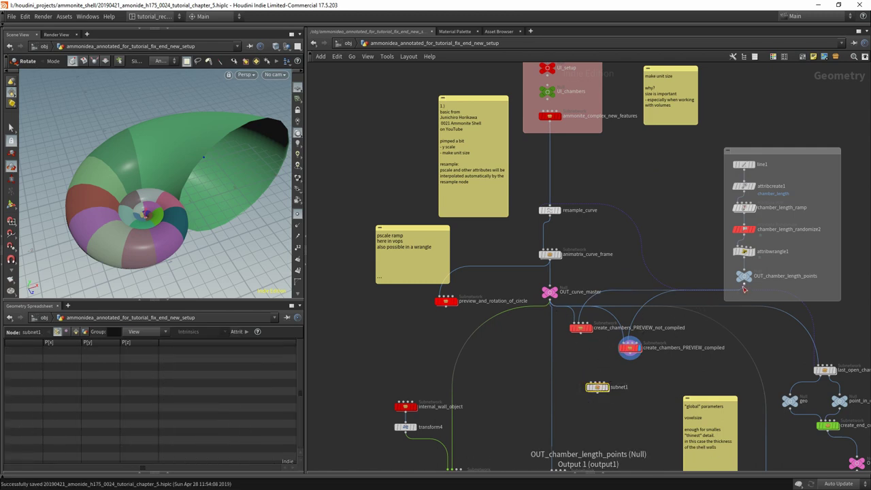
{"action": "left_click_drag", "start_coordinate": [691, 298], "coordinate": [597, 383]}
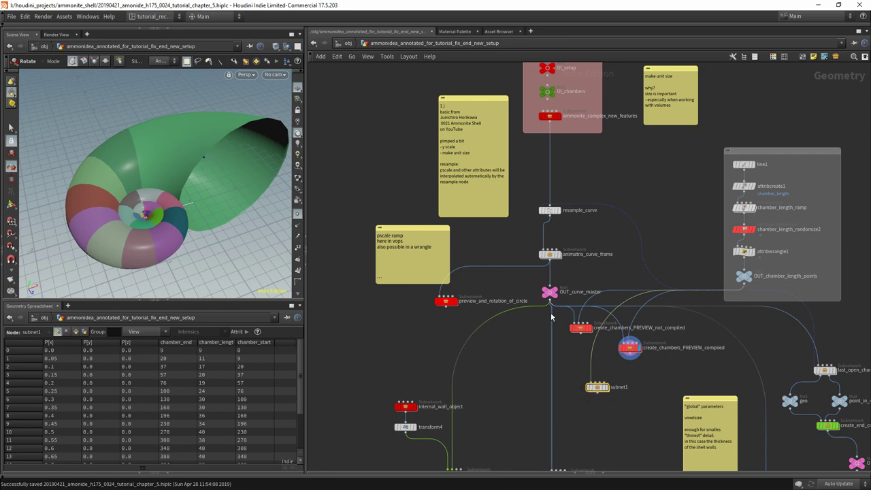
{"action": "left_click_drag", "start_coordinate": [552, 304], "coordinate": [621, 393]}
{"action": "double_click", "coordinate": [597, 388]}
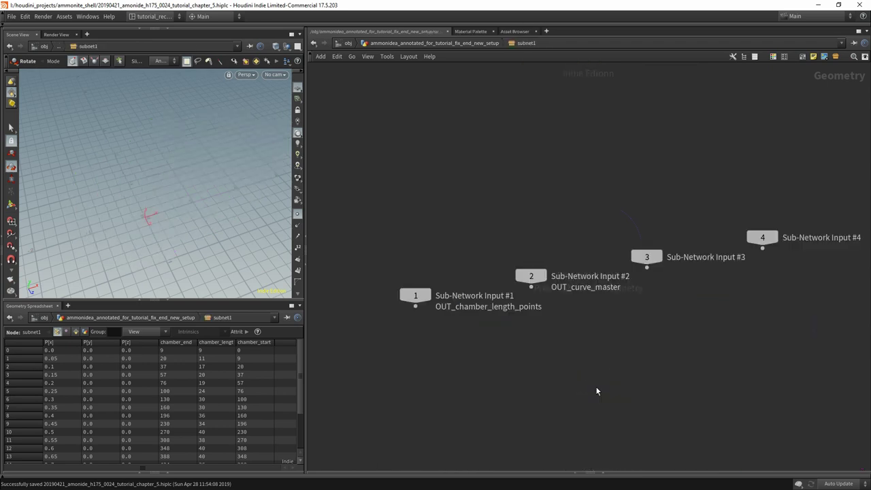
{"action": "left_click", "coordinate": [451, 43]}
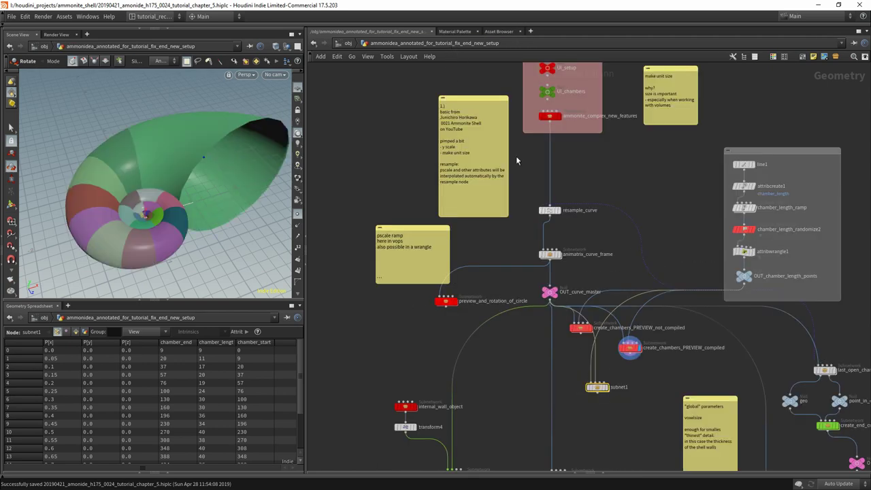
- Rename the new subnetwork preview_tutorial_ammonite
{"action": "double_click", "coordinate": [621, 388]}
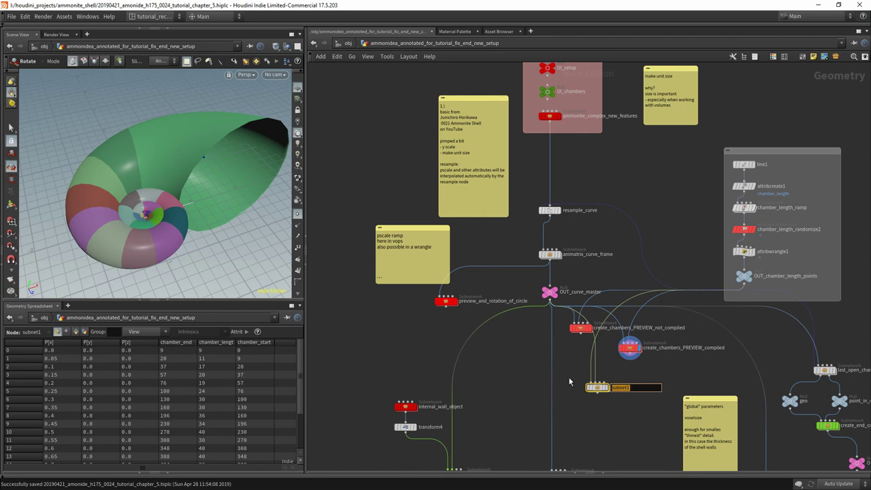
{"action": "type", "text": "preview_"}
{"action": "type", "text": "tutorial_"}
{"action": "type", "text": "ammonite"}
{"action": "key", "text": "Return"}
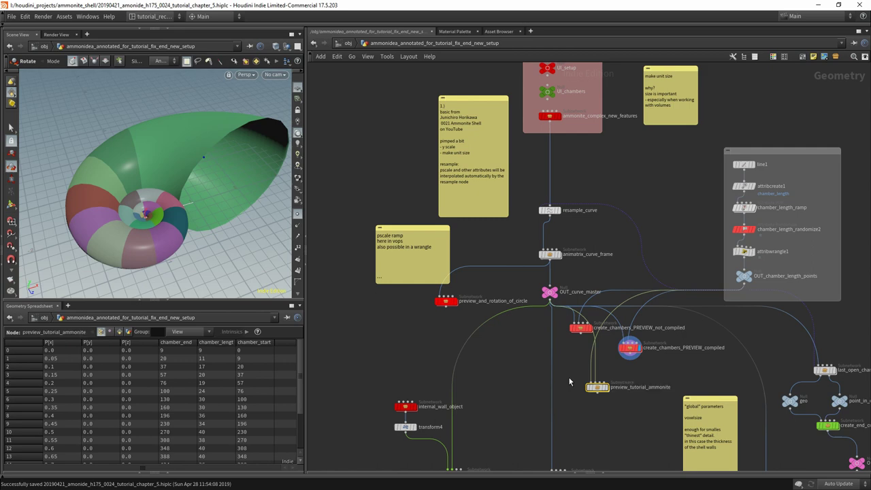
- Enter preview_tutorial_ammonite and spread out its input nodes, aligning inputs 1 and 2 and moving the unused inputs 3 and 4 away
{"action": "double_click", "coordinate": [598, 390]}
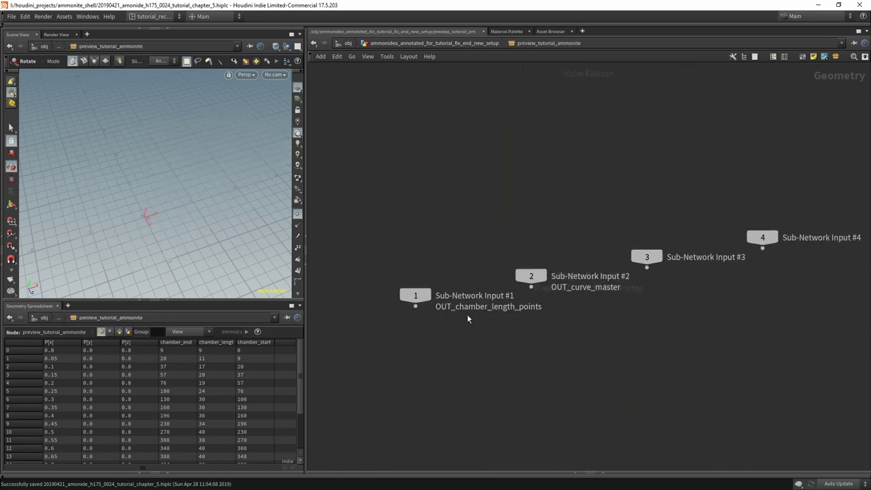
{"action": "left_click_drag", "start_coordinate": [426, 306], "coordinate": [386, 268]}
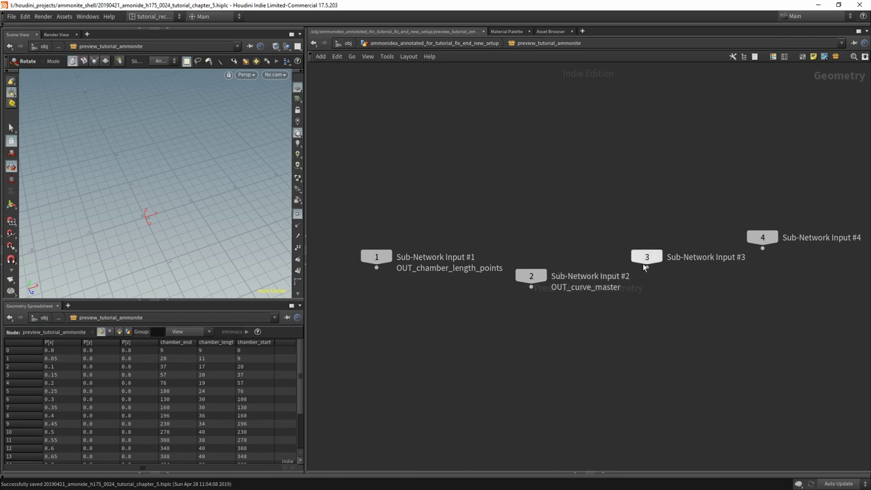
{"action": "left_click_drag", "start_coordinate": [655, 200], "coordinate": [757, 262]}
{"action": "left_click_drag", "start_coordinate": [661, 257], "coordinate": [749, 218]}
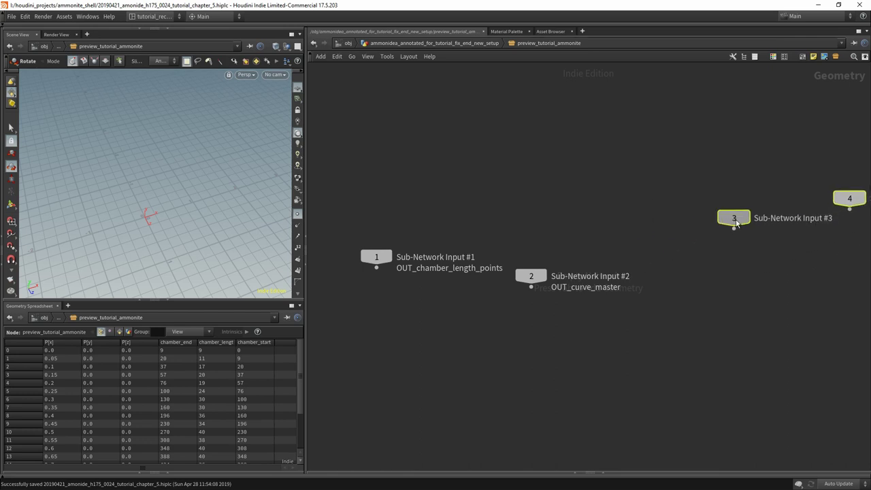
{"action": "left_click_drag", "start_coordinate": [524, 277], "coordinate": [552, 258]}
{"action": "middle_click_drag", "start_coordinate": [467, 322], "coordinate": [508, 257]}
{"action": "left_click", "coordinate": [500, 273]}
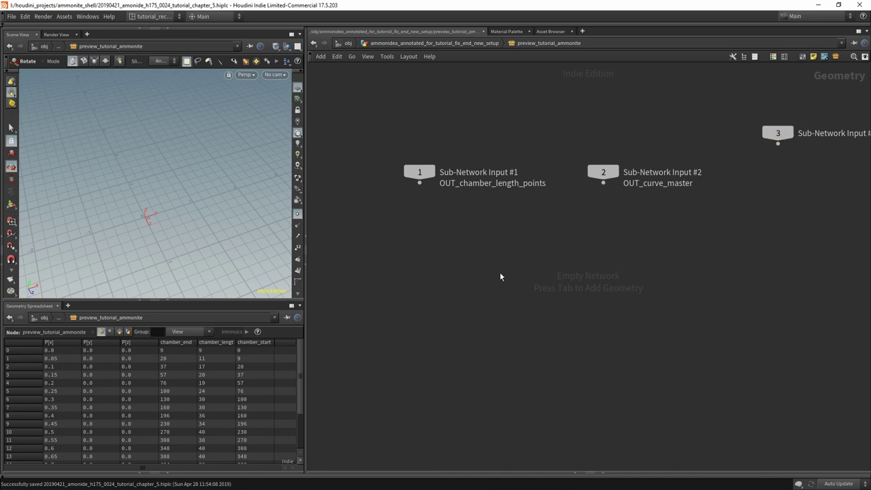
- Add a For-Each Point loop, feed Sub-Network Input #1 into its begin node, and move foreach_end1 farther down to make room
{"action": "key", "text": "Tab"}
{"action": "type", "text": "for"}
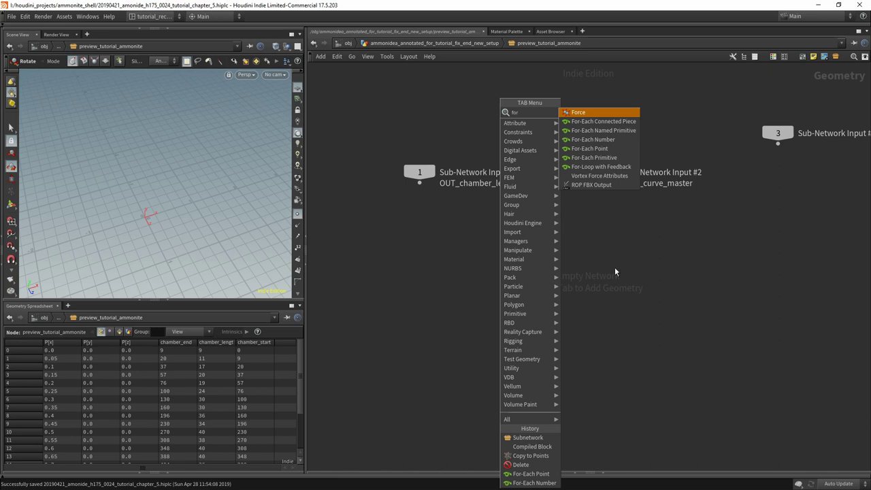
{"action": "left_click", "coordinate": [599, 154]}
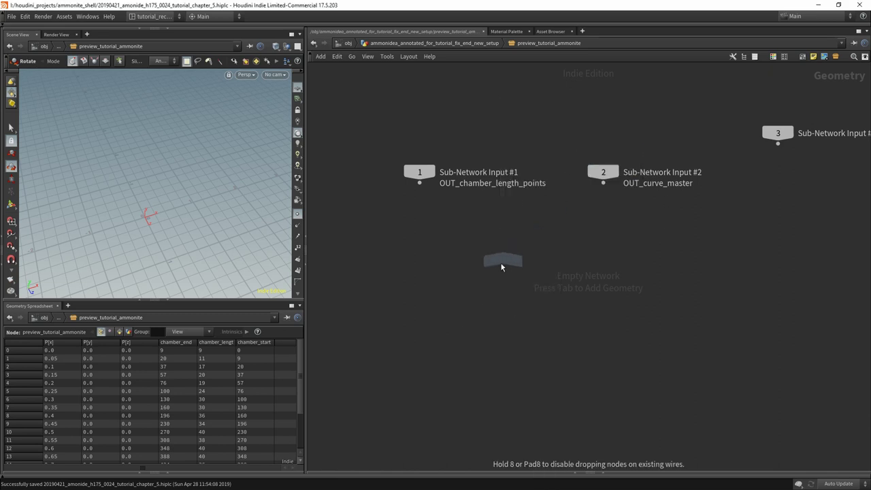
{"action": "left_click", "coordinate": [501, 266]}
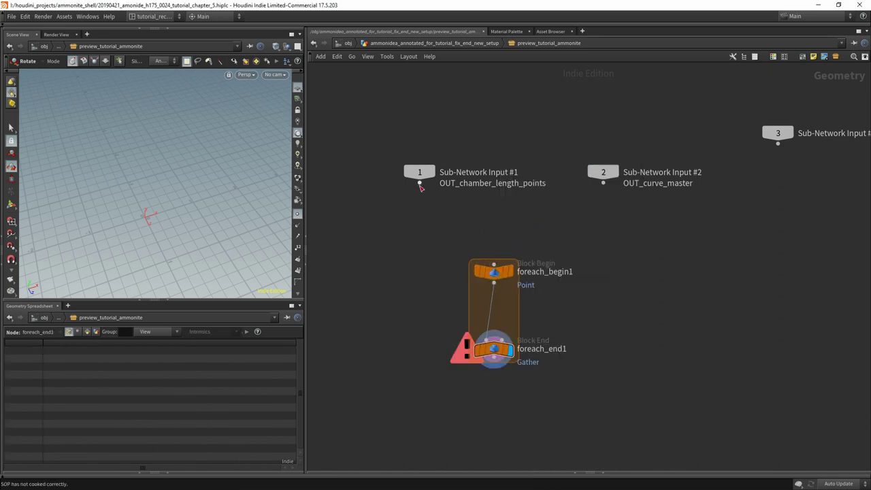
{"action": "left_click_drag", "start_coordinate": [420, 183], "coordinate": [493, 263]}
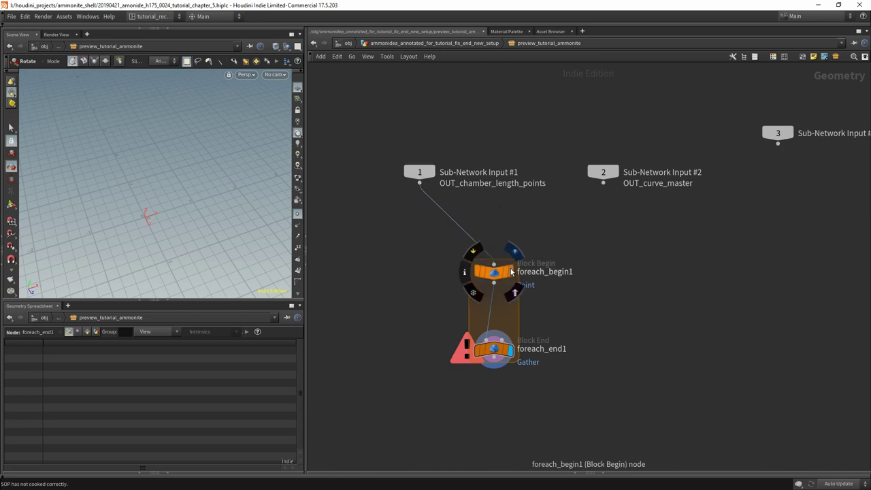
{"action": "left_click", "coordinate": [513, 251]}
{"action": "left_click", "coordinate": [512, 353]}
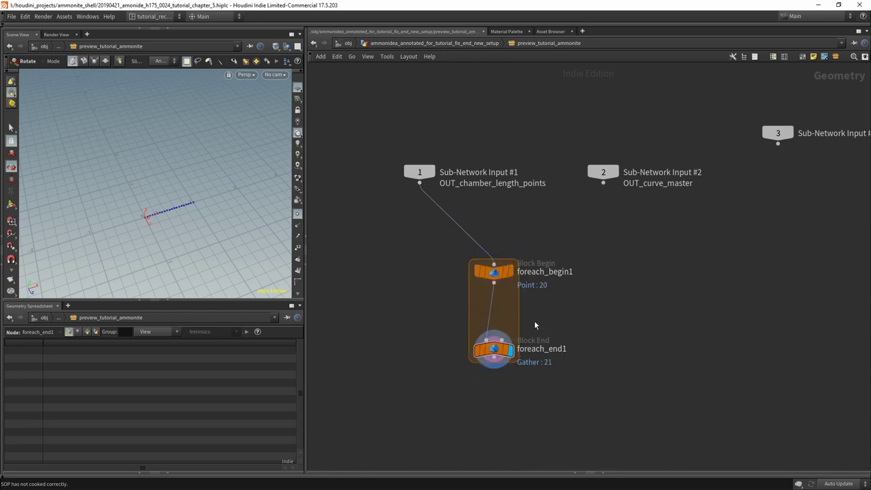
{"action": "left_click_drag", "start_coordinate": [498, 355], "coordinate": [548, 428]}
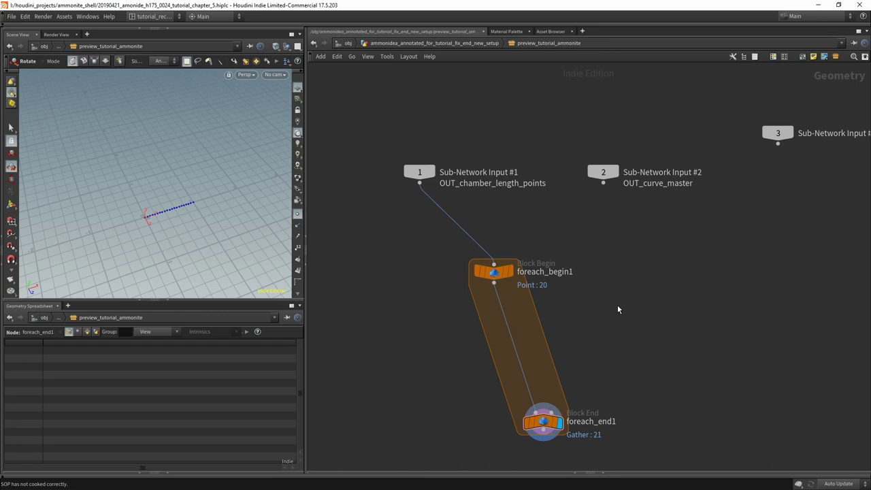
- Duplicate foreach_begin1, place the copy beneath Sub-Network Input #2, and move the original farther away from it
{"action": "left_click", "coordinate": [495, 274]}
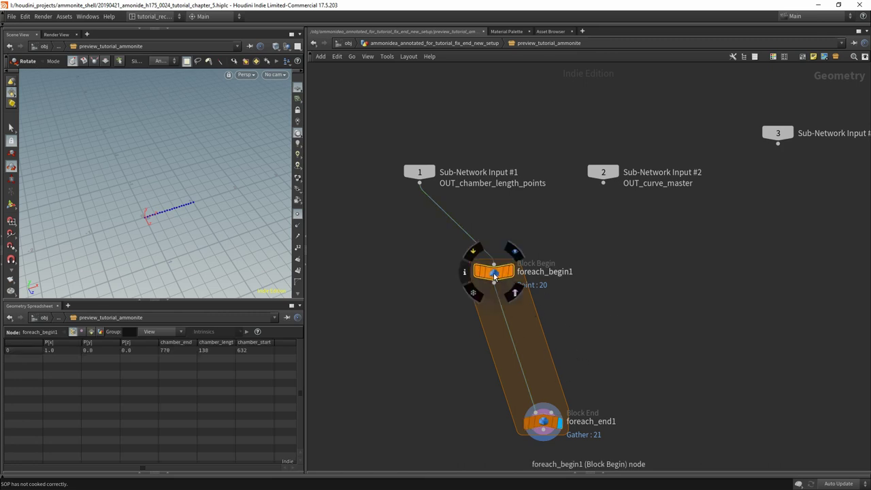
{"action": "key", "text": "ctrl+c"}
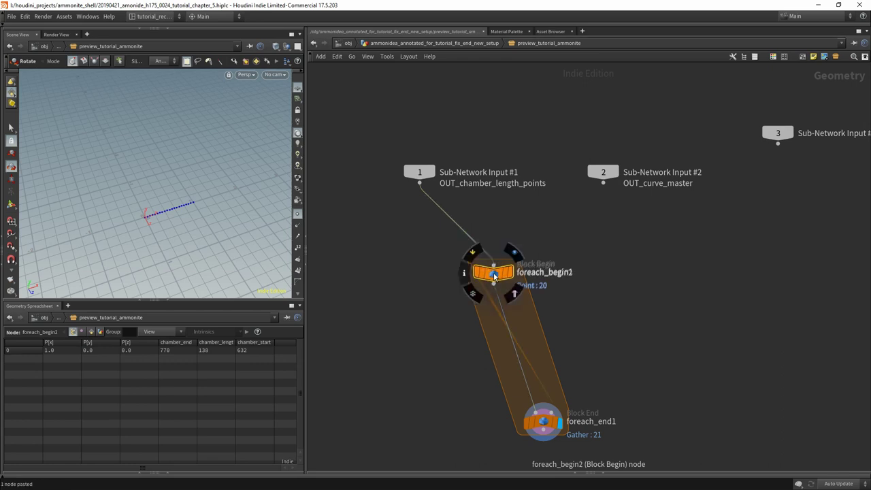
{"action": "key", "text": "ctrl+v"}
{"action": "left_click", "coordinate": [605, 275]}
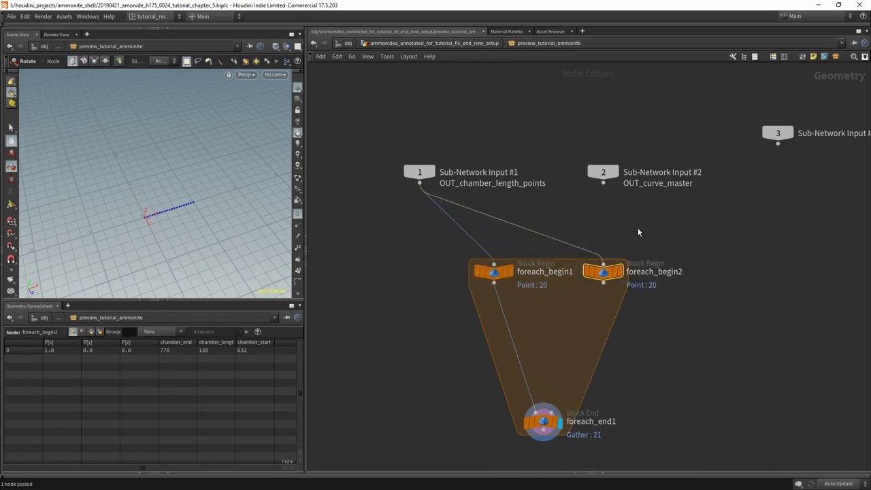
{"action": "left_click_drag", "start_coordinate": [493, 272], "coordinate": [458, 272]}
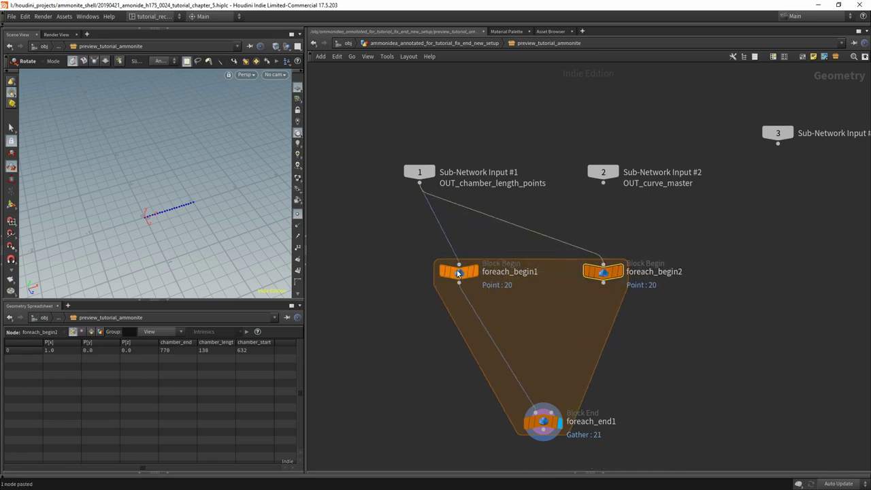
- Wire Sub-Network Input #2 into foreach_begin2, set its method to Fetch Input, and align both begin nodes
{"action": "left_click_drag", "start_coordinate": [603, 182], "coordinate": [603, 265]}
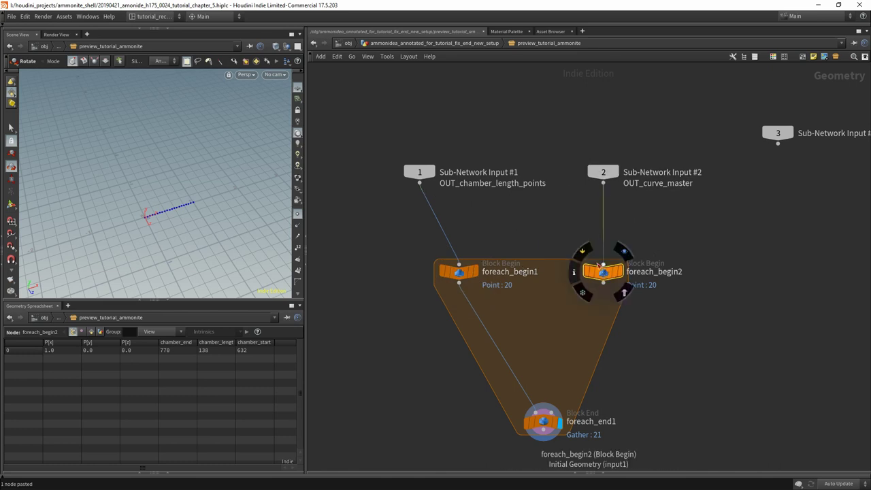
{"action": "key", "text": "p"}
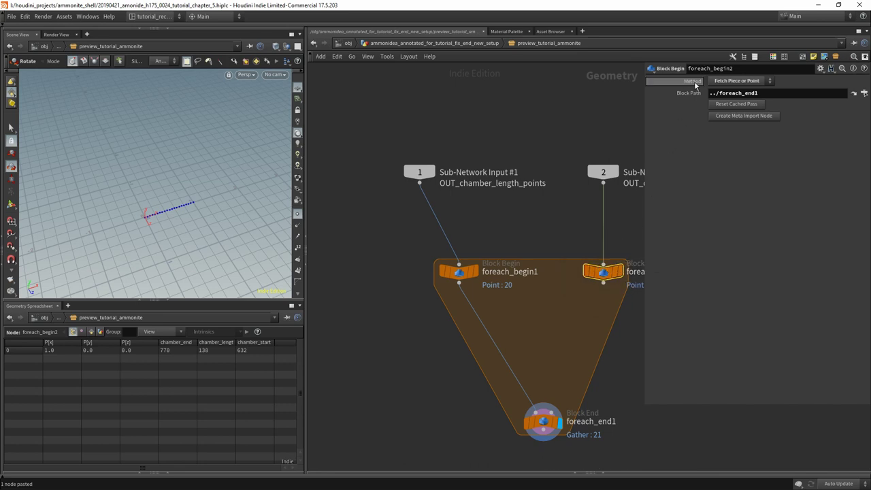
{"action": "left_click", "coordinate": [772, 81]}
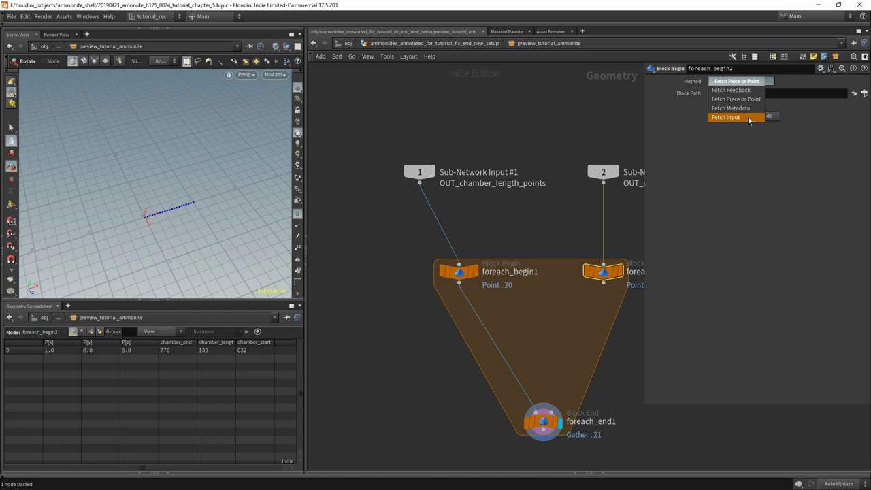
{"action": "left_click", "coordinate": [726, 117]}
{"action": "middle_click_drag", "start_coordinate": [605, 347], "coordinate": [569, 310]}
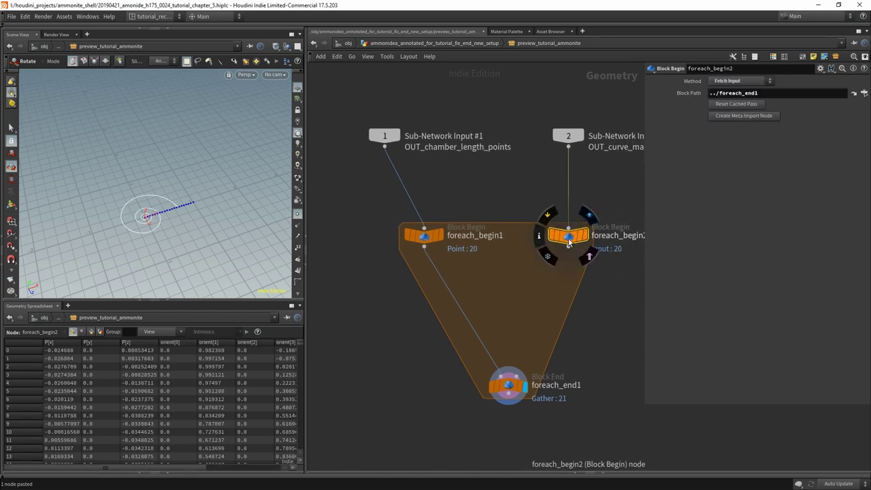
{"action": "left_click_drag", "start_coordinate": [577, 247], "coordinate": [576, 239]}
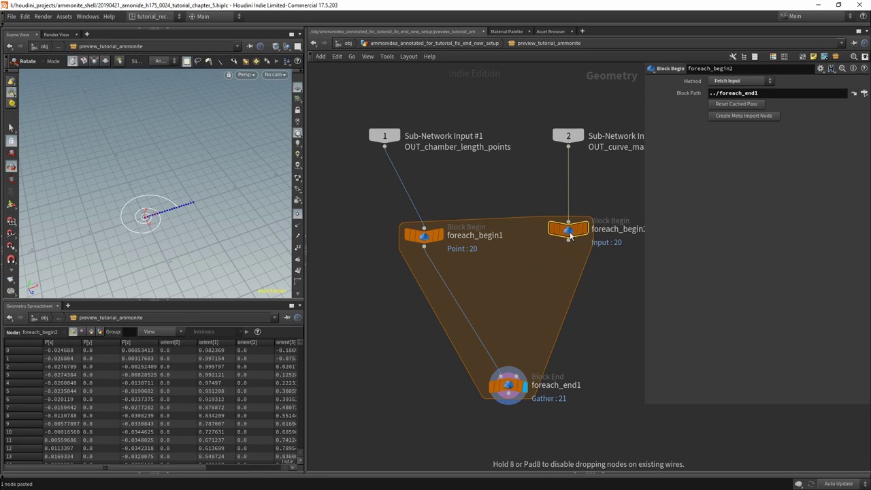
{"action": "mouse_move", "coordinate": [423, 238]}
{"action": "left_mouse_down"}
{"action": "mouse_move", "coordinate": [406, 224]}
{"action": "mouse_move", "coordinate": [407, 233]}
{"action": "left_mouse_up"}
- Add a Delete node inside the loop and wire it below foreach_begin2
{"action": "left_click", "coordinate": [586, 300]}
{"action": "key", "text": "Tab"}
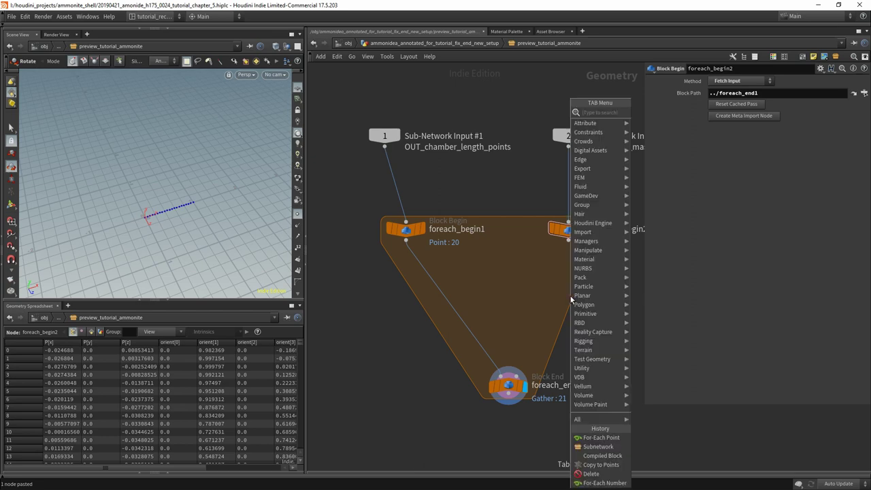
{"action": "type", "text": "delete"}
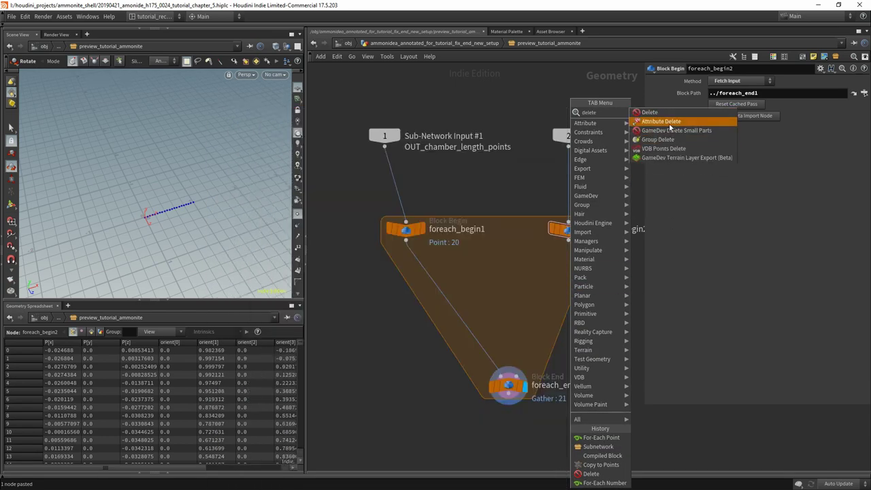
{"action": "key", "text": "Return"}
{"action": "left_click", "coordinate": [537, 276]}
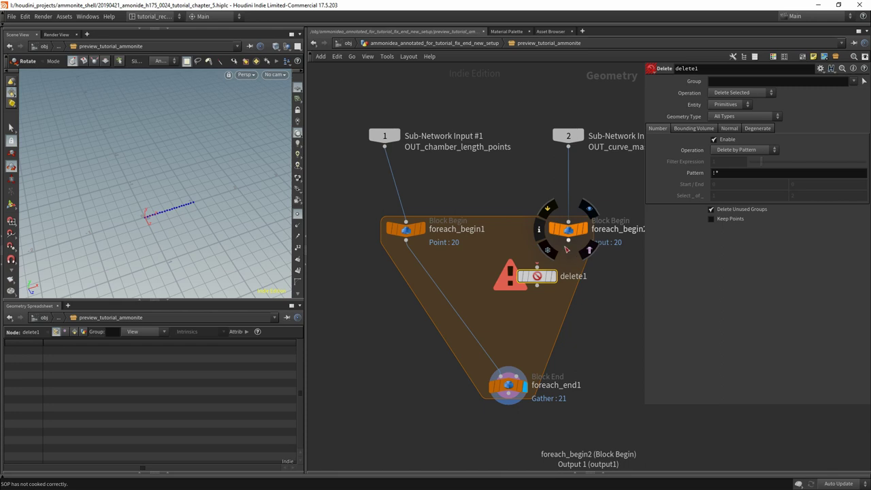
{"action": "left_click_drag", "start_coordinate": [569, 242], "coordinate": [573, 275]}
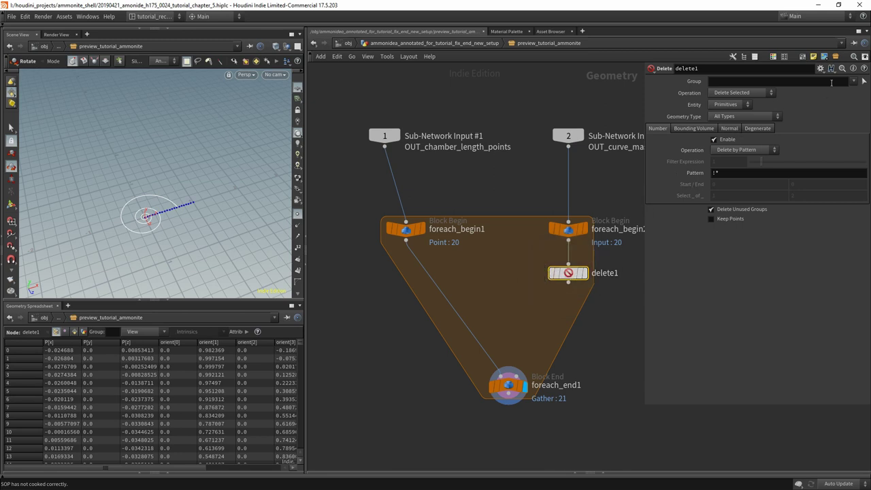
- Add a spare input to delete1 and point it to ../foreach_begin1
{"action": "left_click", "coordinate": [822, 68]}
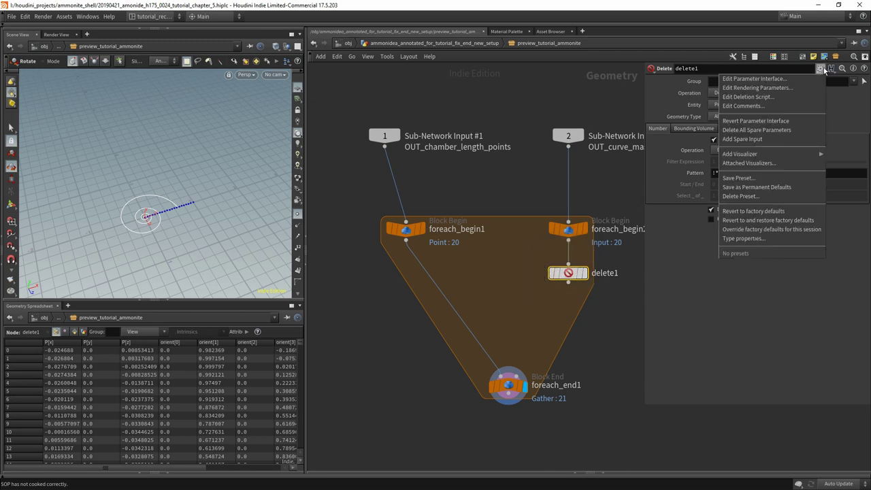
{"action": "left_click", "coordinate": [772, 138]}
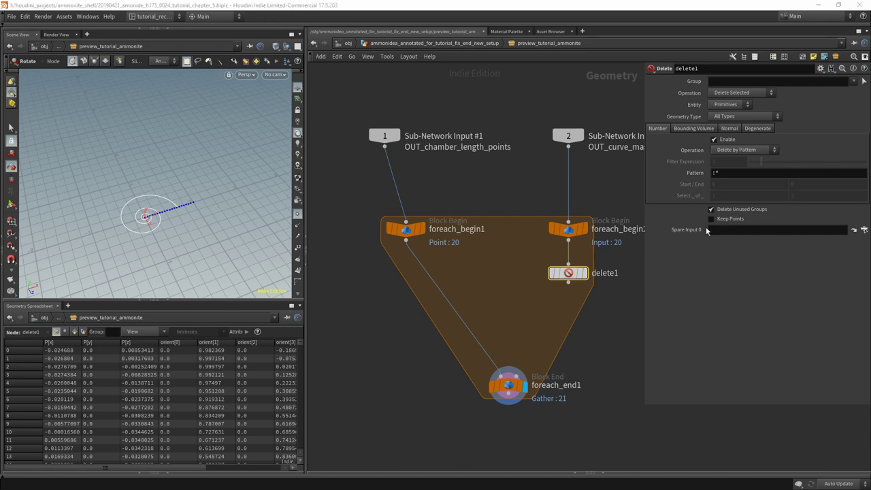
{"action": "left_click_drag", "start_coordinate": [407, 229], "coordinate": [720, 230]}
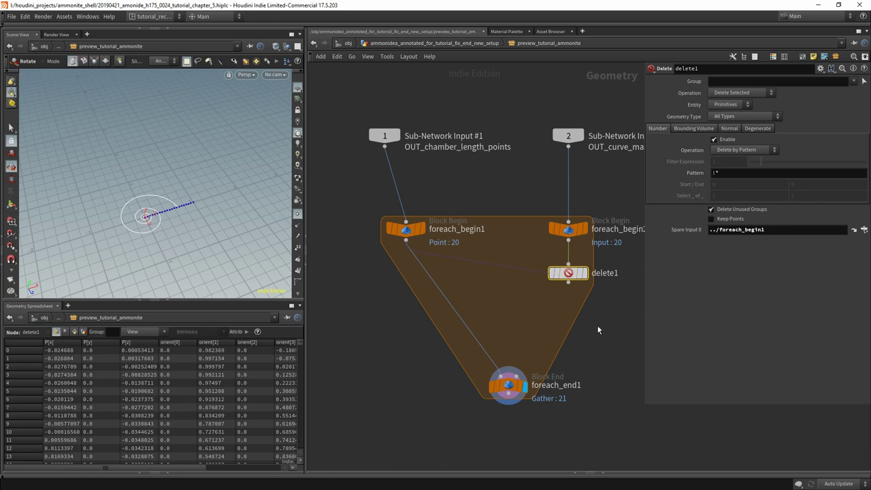
- Set delete1 to Delete Non-Selected on Points, using Delete by Range with Select 1 of 1
{"action": "left_click", "coordinate": [747, 102]}
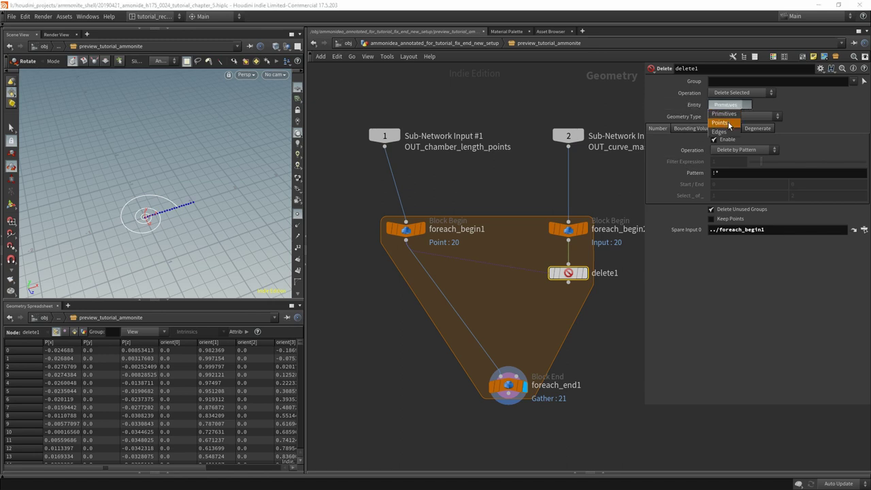
{"action": "left_click", "coordinate": [727, 115]}
{"action": "left_click", "coordinate": [774, 90]}
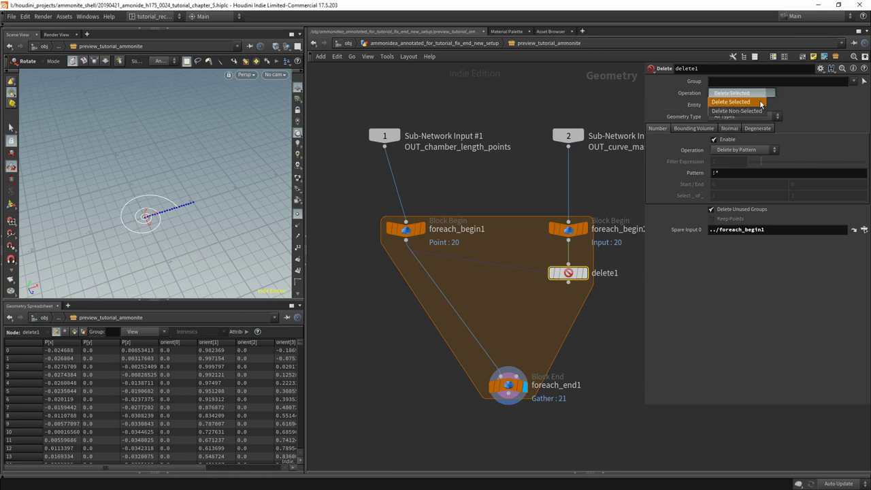
{"action": "left_click", "coordinate": [758, 112]}
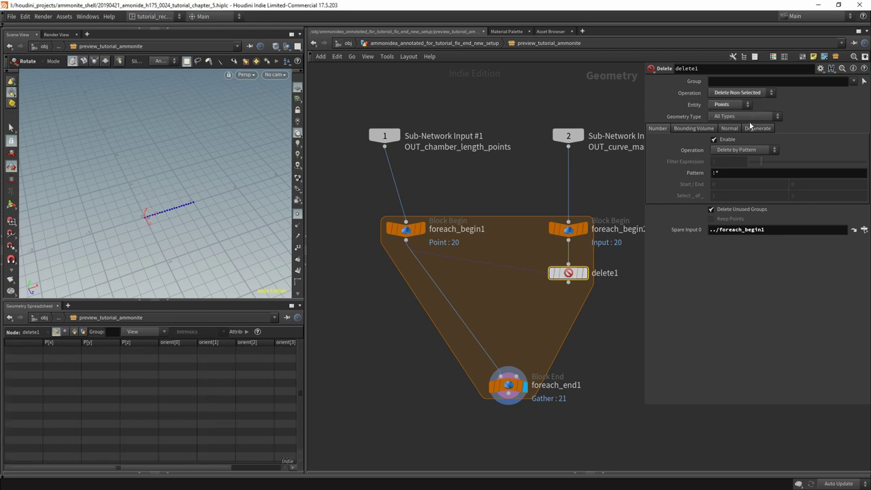
{"action": "left_click", "coordinate": [725, 151]}
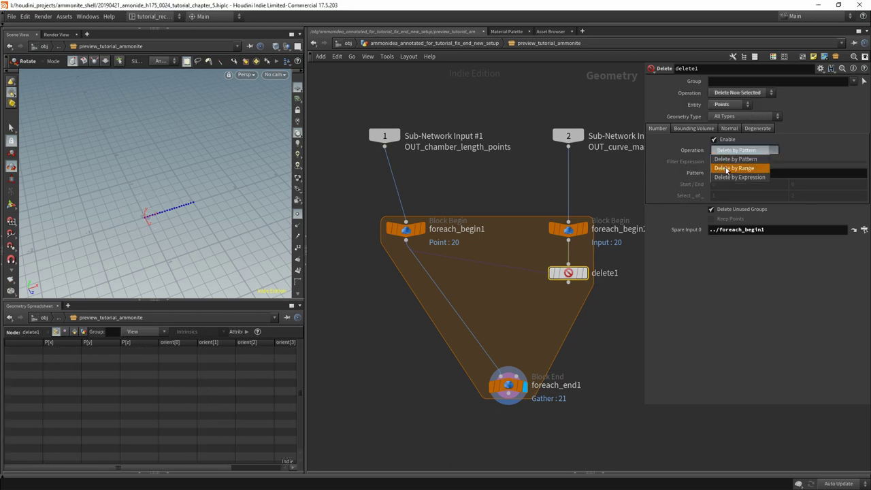
{"action": "left_click", "coordinate": [726, 169]}
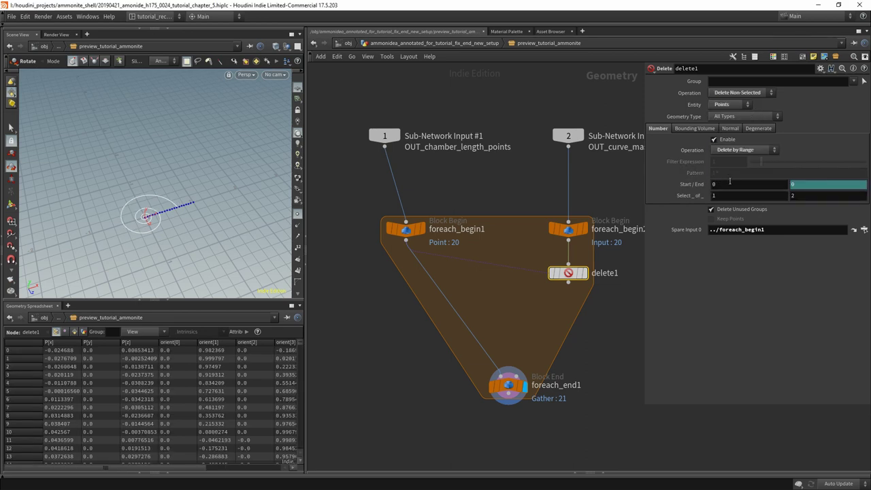
{"action": "left_click", "coordinate": [795, 196]}
{"action": "type", "text": "1"}
{"action": "key", "text": "Return"}
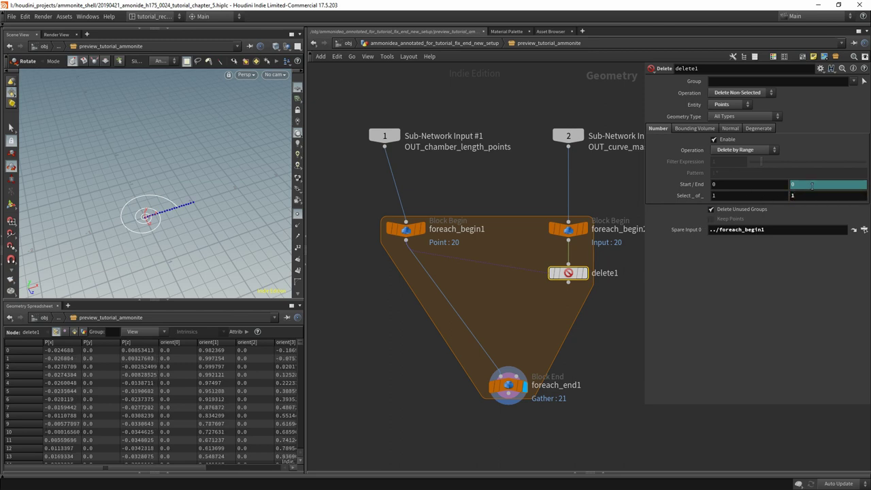
- Test delete1's range with an end value of 770 and reset the end to 0
{"action": "type", "text": "770"}
{"action": "key", "text": "Return"}
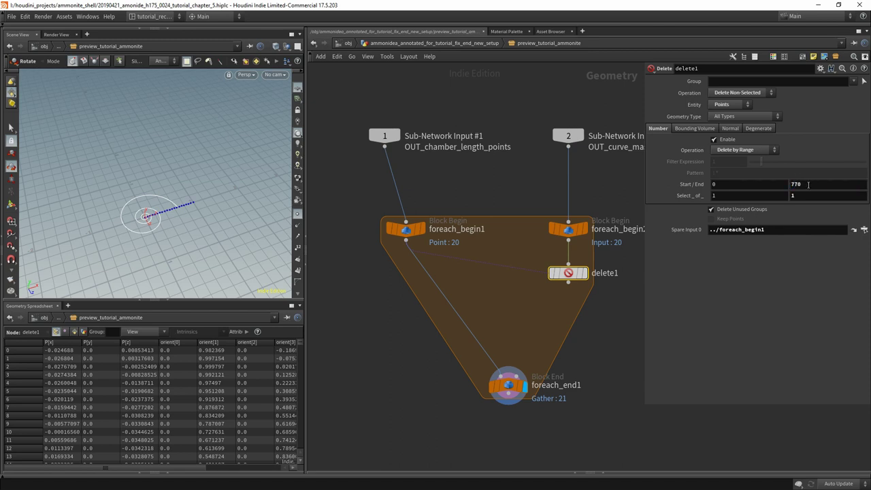
{"action": "left_click", "coordinate": [798, 184]}
{"action": "type", "text": "0"}
{"action": "key", "text": "Return"}
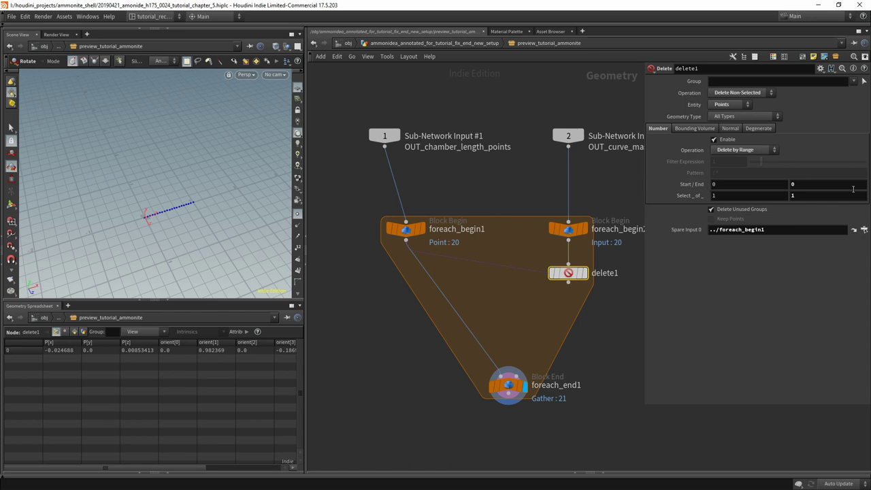
- Enter the expression point(-1,0, "chamber_start",0) as the start of delete1's range
{"action": "left_click", "coordinate": [716, 184]}
{"action": "type", "text": "point"}
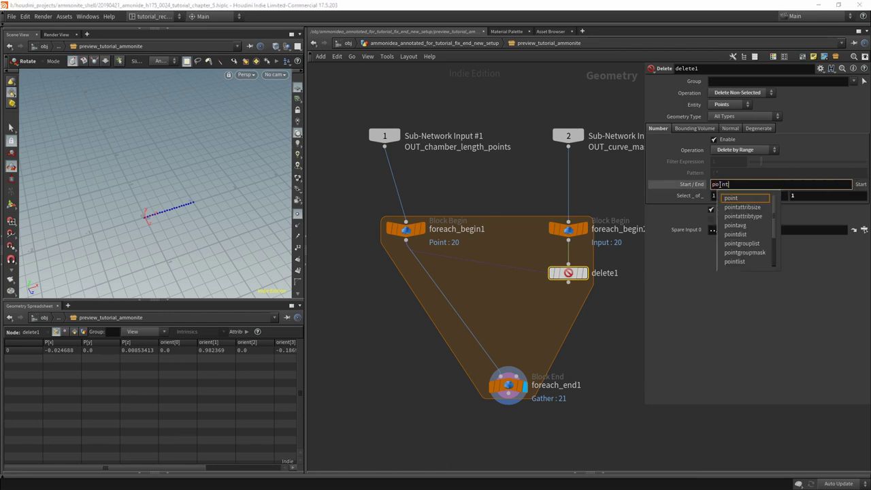
{"action": "type", "text": "("}
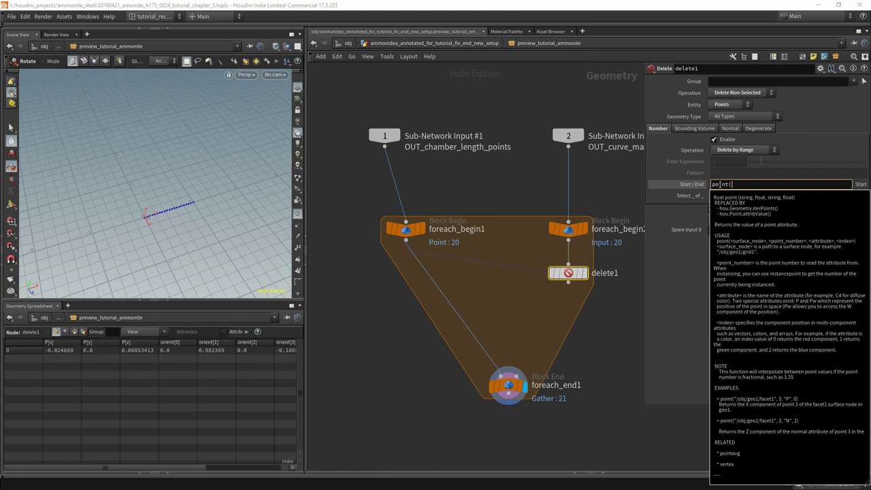
{"action": "type", "text": "-1,0, \""}
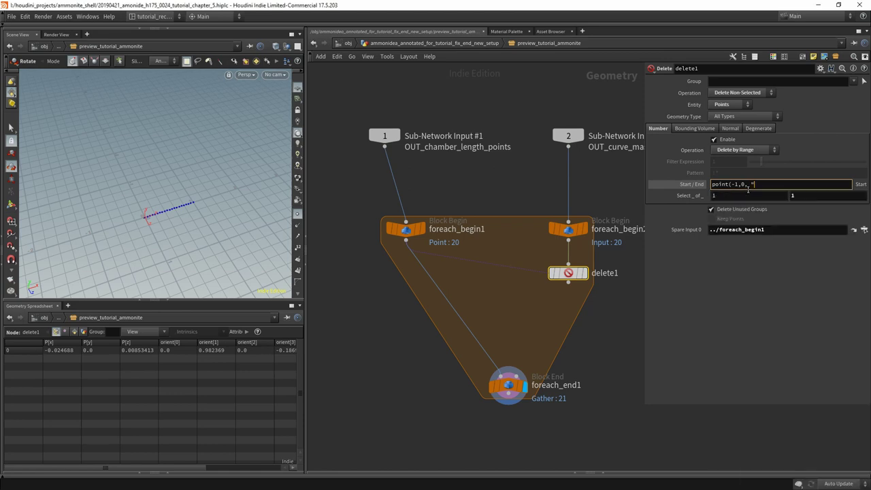
{"action": "type", "text": "camber_start"}
{"action": "key", "text": "Left"}
{"action": "key", "text": "Left"}
{"action": "key", "text": "Left"}
{"action": "type", "text": "h"}
{"action": "type", "text": "\",0"}
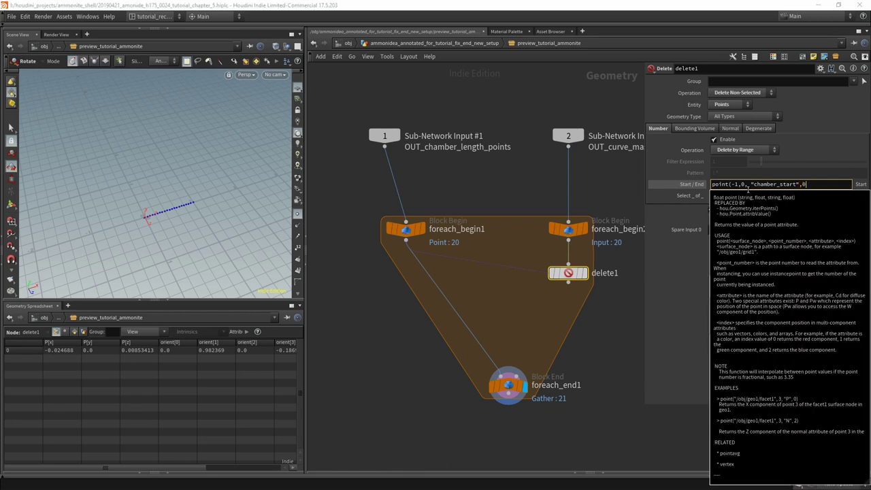
{"action": "type", "text": ")"}
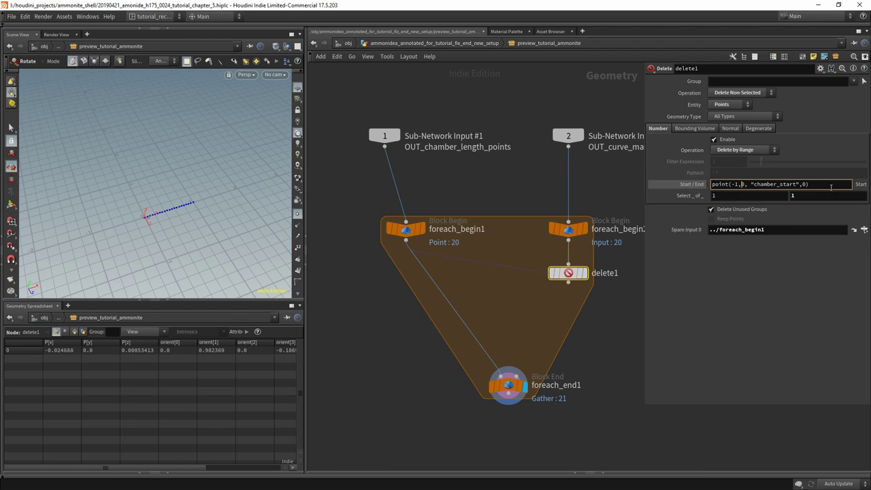
- Copy the start expression to the range end of delete1, changing the attribute so it reads point(-1,0, "chamber_end",0)
{"action": "left_click_drag", "start_coordinate": [831, 187], "coordinate": [684, 173]}
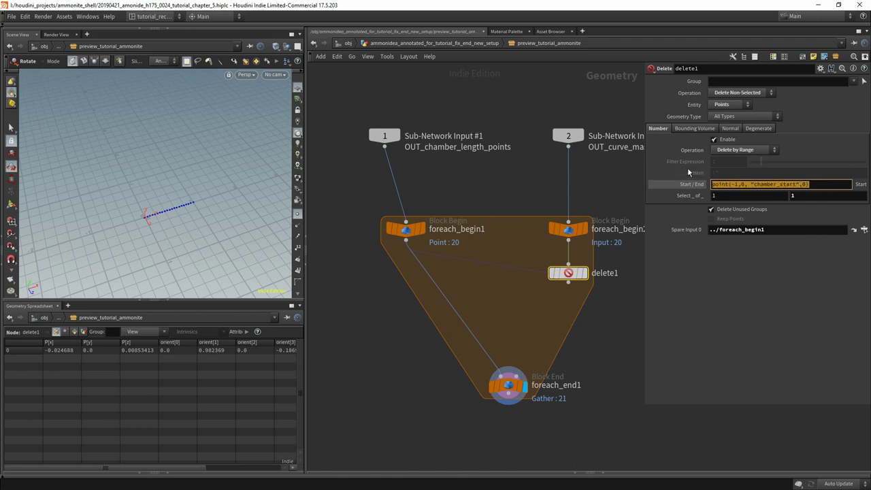
{"action": "left_click", "coordinate": [692, 184]}
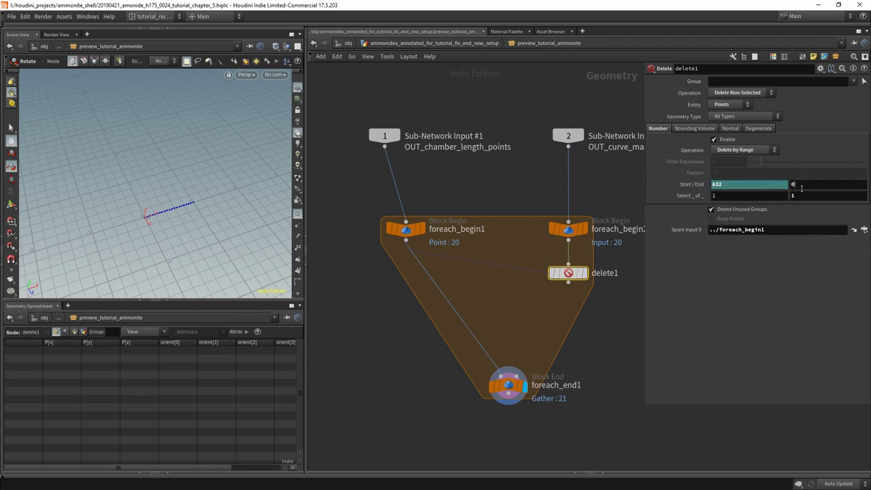
{"action": "left_click", "coordinate": [781, 184]}
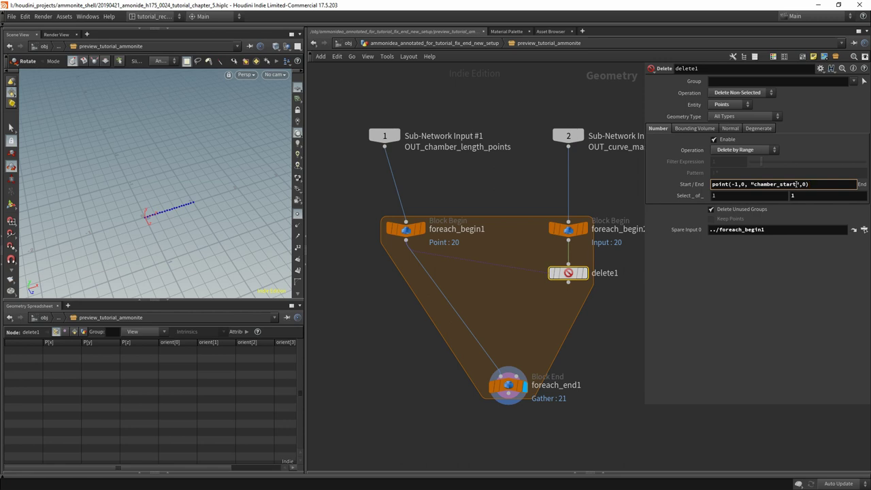
{"action": "key", "text": "BackSpace"}
{"action": "key", "text": "BackSpace"}
{"action": "key", "text": "BackSpace"}
{"action": "key", "text": "BackSpace"}
{"action": "key", "text": "BackSpace"}
{"action": "type", "text": "end"}
{"action": "key", "text": "Return"}
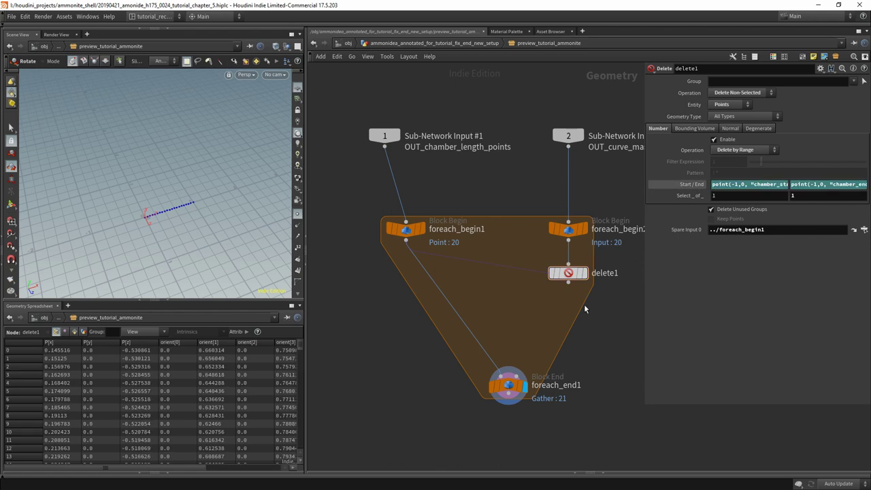
- Wire delete1 into foreach_end1 in place of foreach_begin1 and enable Single Pass on foreach_end1
{"action": "left_click_drag", "start_coordinate": [569, 281], "coordinate": [508, 373]}
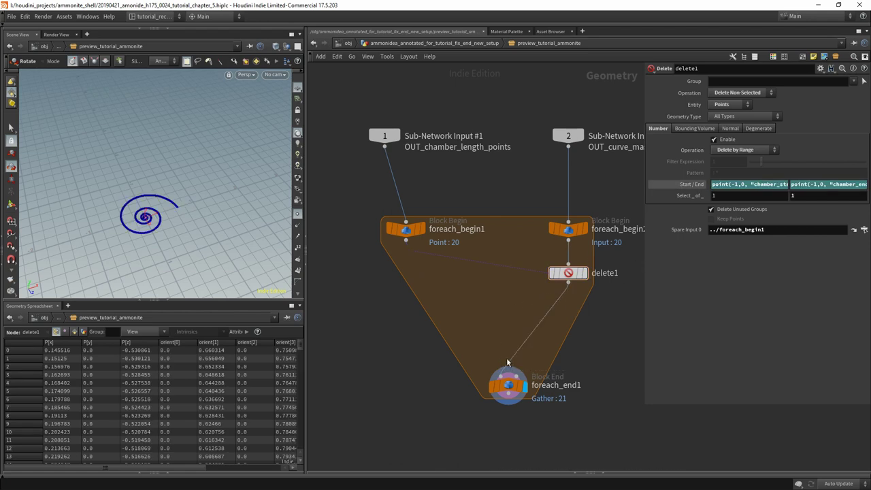
{"action": "left_click", "coordinate": [518, 387]}
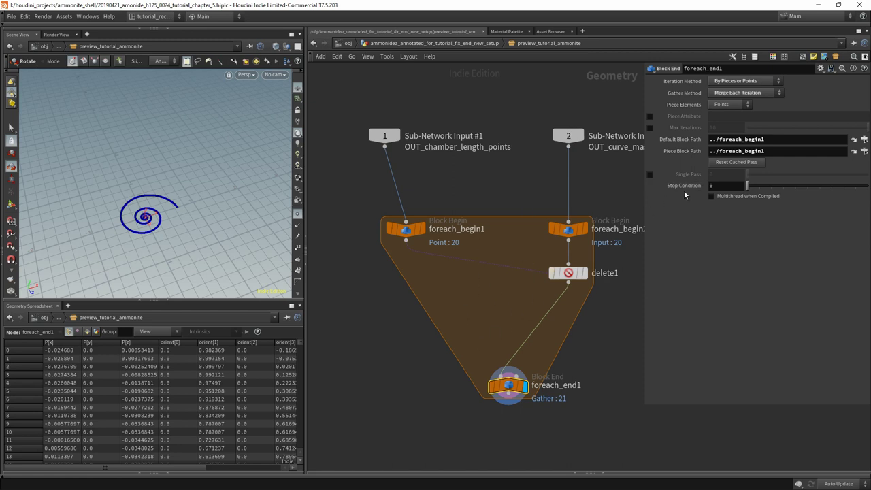
{"action": "left_click", "coordinate": [650, 174]}
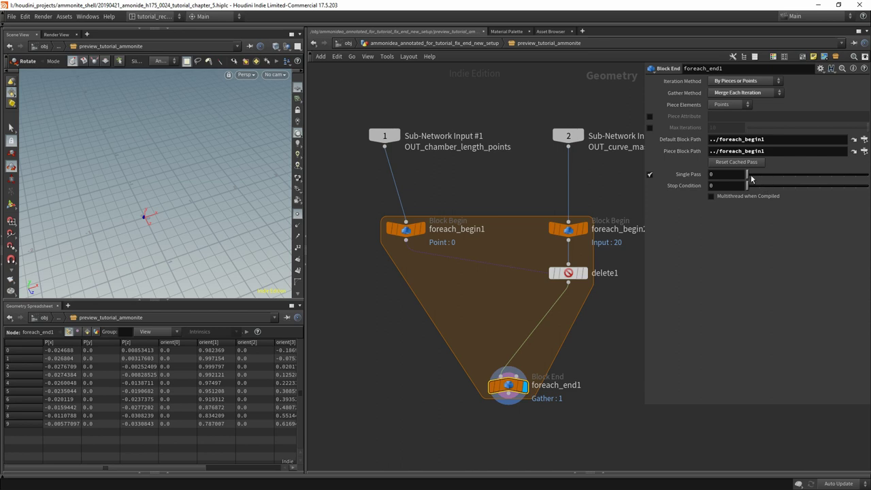
- Preview individual chamber segments by setting foreach_end1's Single Pass to 9, 13 and 20
{"action": "left_click_drag", "start_coordinate": [749, 174], "coordinate": [858, 190]}
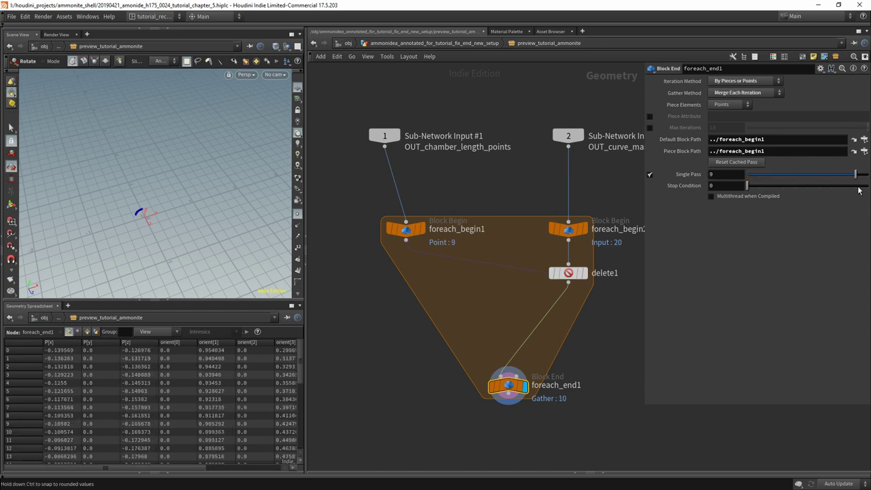
{"action": "left_click", "coordinate": [741, 174]}
{"action": "type", "text": "13"}
{"action": "key", "text": "Return"}
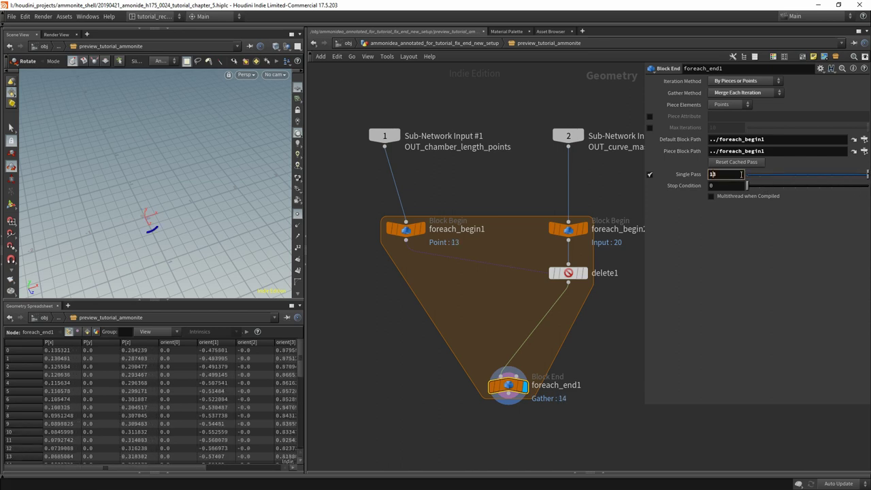
{"action": "type", "text": "20"}
{"action": "key", "text": "Return"}
{"action": "type", "text": "19"}
{"action": "key", "text": "Return"}
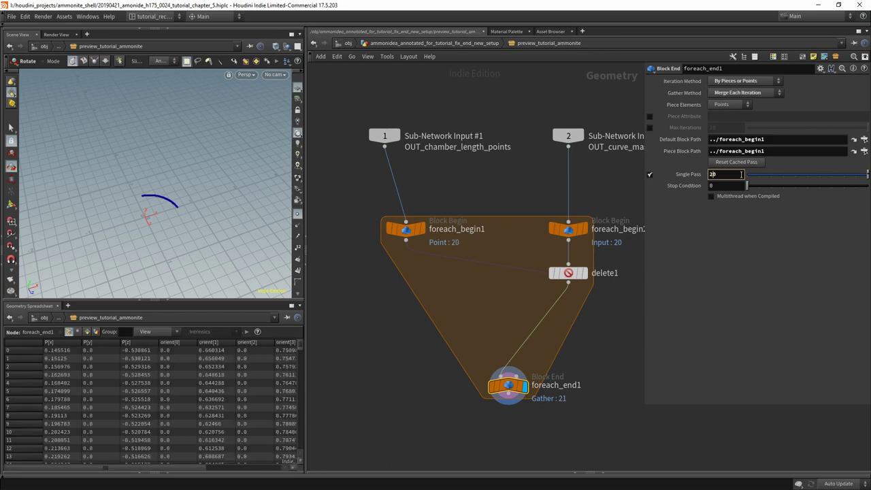
- Check the chamber segments at foreach_end1's Single Pass values 20 and 2, and disable Single Pass
{"action": "type", "text": "20"}
{"action": "key", "text": "Return"}
{"action": "scroll", "coordinate": [741, 174], "scroll_direction": "down", "scroll_amount": 18}
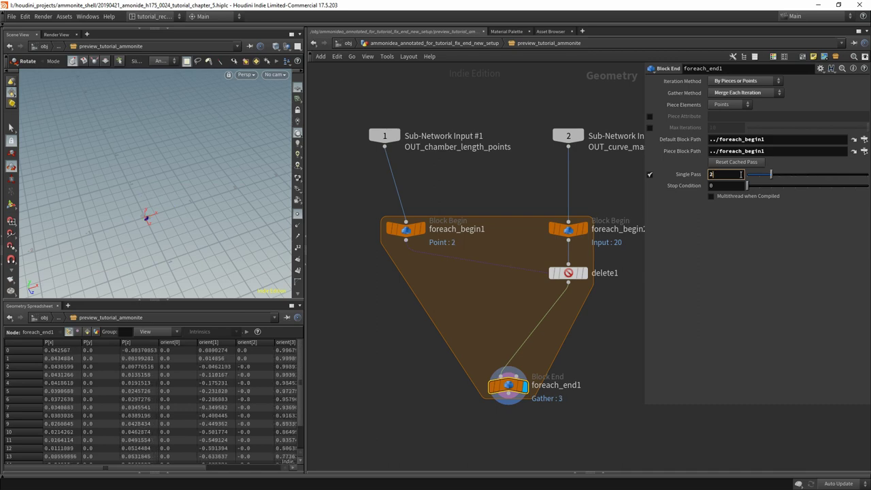
{"action": "left_click", "coordinate": [650, 175]}
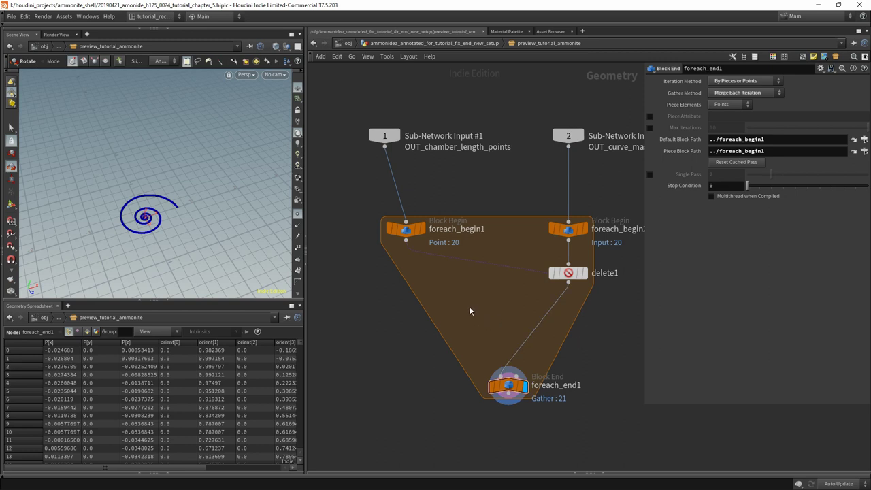
- Insert a Copy to Points node before foreach_end1, feeding delete1 into its target points input, and move foreach_end1 lower
{"action": "key", "text": "Tab"}
{"action": "type", "text": "copy"}
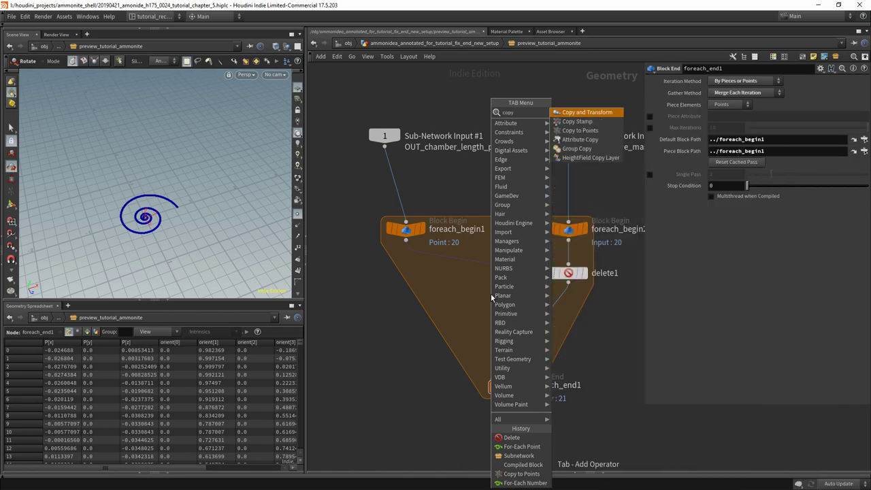
{"action": "key", "text": "Down"}
{"action": "key", "text": "Down"}
{"action": "key", "text": "Return"}
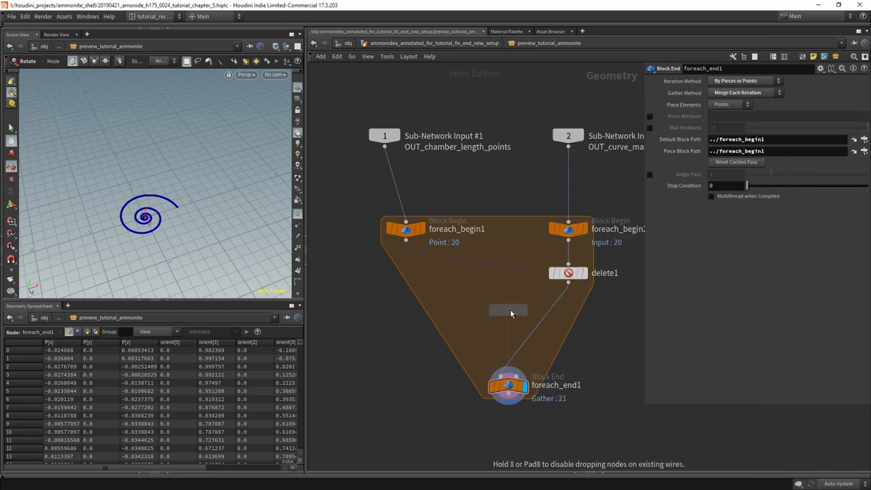
{"action": "left_click", "coordinate": [512, 310]}
{"action": "mouse_move", "coordinate": [505, 390]}
{"action": "left_click_drag", "start_coordinate": [508, 391], "coordinate": [507, 443]}
{"action": "mouse_move", "coordinate": [505, 310]}
{"action": "left_click_drag", "start_coordinate": [505, 310], "coordinate": [504, 430]}
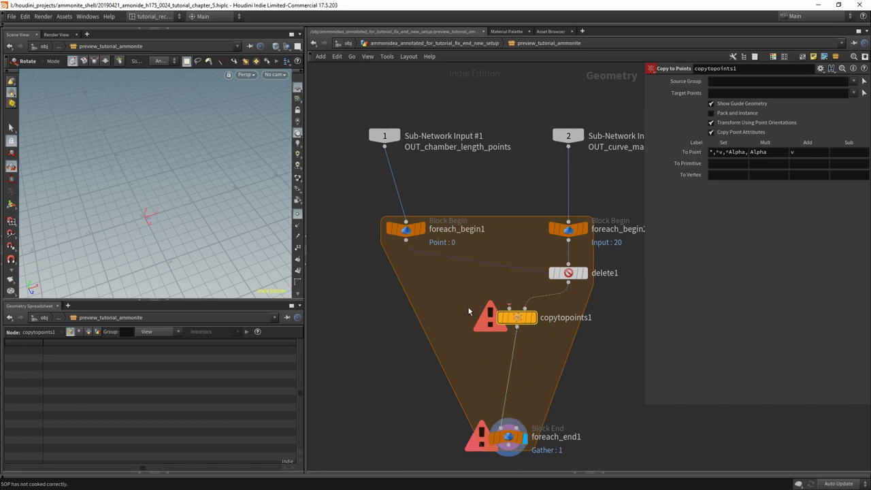
- Add a Circle node inside the loop, oriented to the YZ Plane with its Z center set to 1
{"action": "key", "text": "Tab"}
{"action": "type", "text": "cir"}
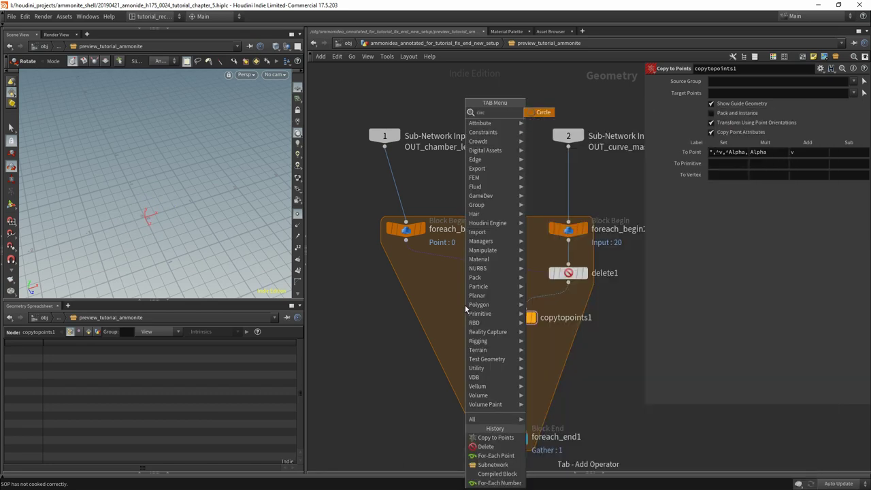
{"action": "left_click", "coordinate": [545, 114]}
{"action": "left_click", "coordinate": [450, 281]}
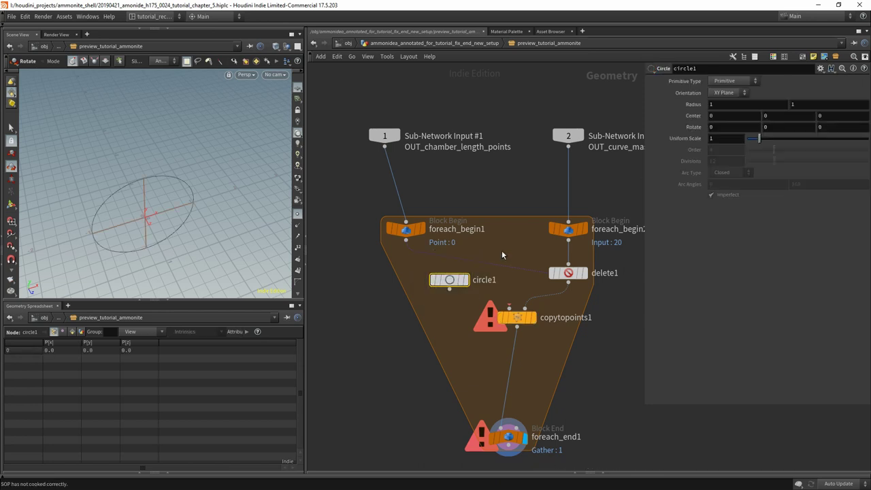
{"action": "left_click", "coordinate": [724, 93]}
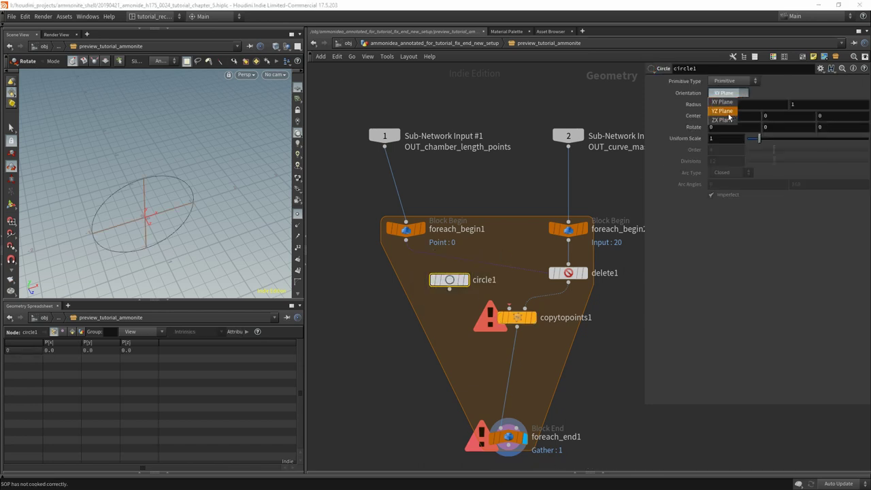
{"action": "left_click", "coordinate": [726, 112]}
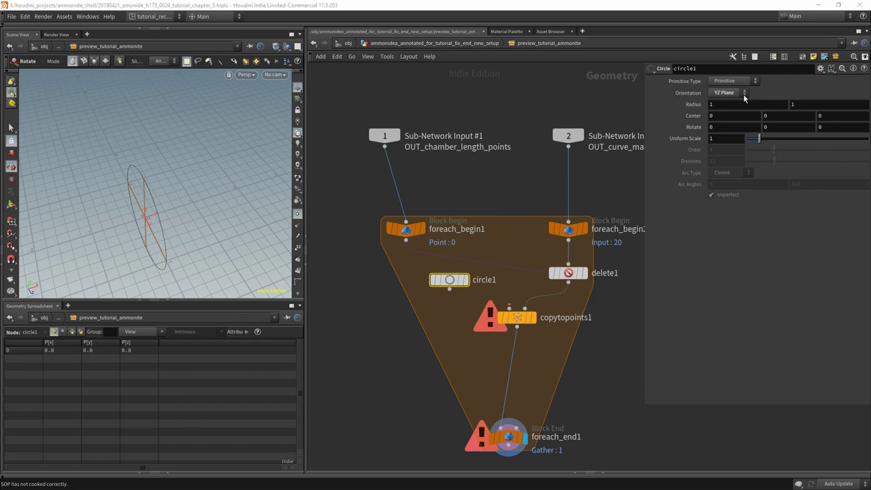
{"action": "left_click", "coordinate": [828, 116]}
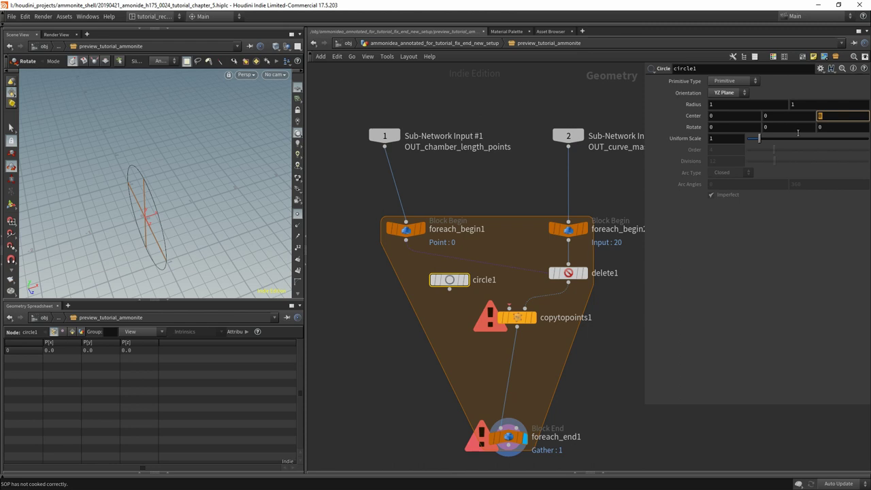
{"action": "type", "text": "1"}
{"action": "key", "text": "Return"}
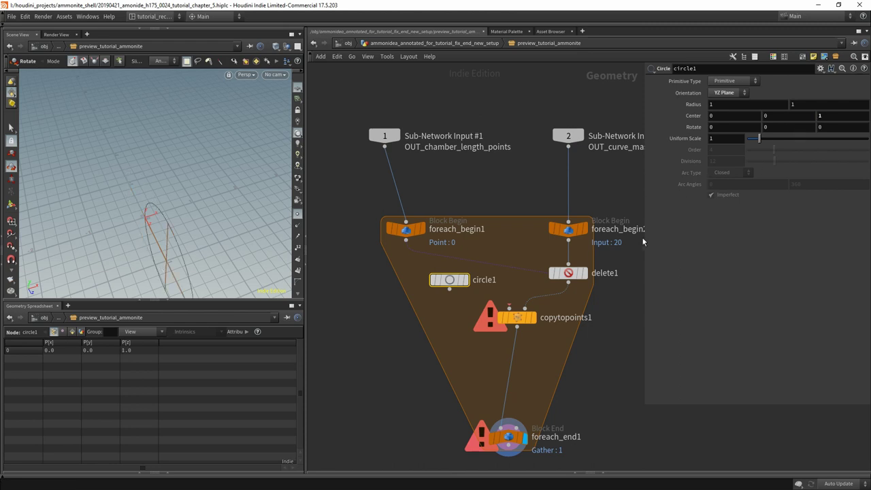
- Make room above copytopoints1 and place a Transform node between it and circle1
{"action": "left_click_drag", "start_coordinate": [519, 324], "coordinate": [525, 341]}
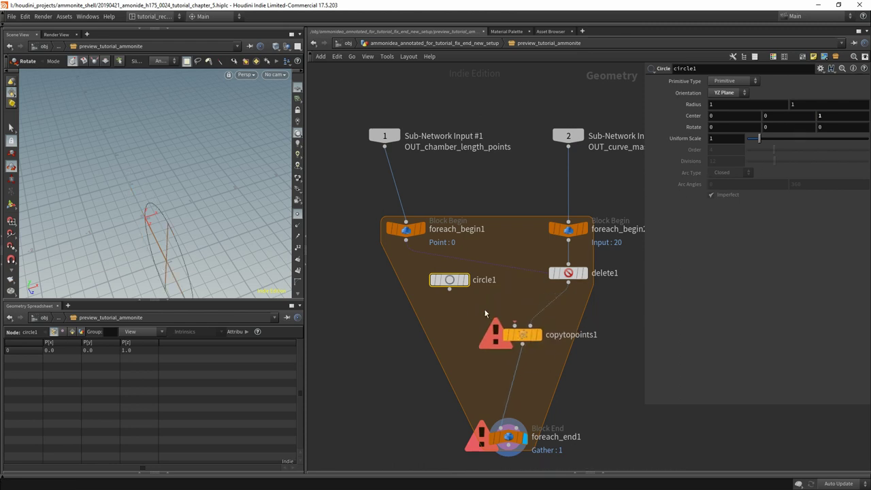
{"action": "left_click", "coordinate": [466, 309]}
{"action": "key", "text": "Tab"}
{"action": "type", "text": "trans"}
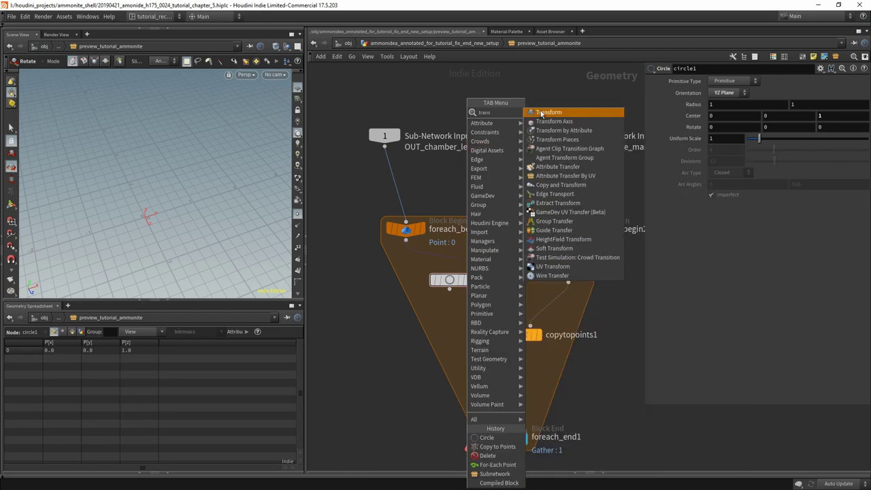
{"action": "left_click", "coordinate": [537, 111]}
{"action": "left_click", "coordinate": [480, 310]}
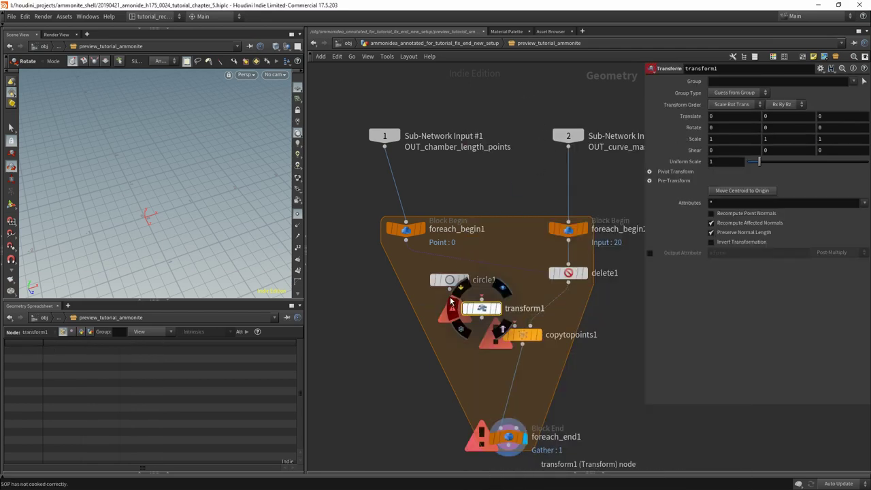
- Set circle1's primitive type to Polygon and wire it through transform1 into copytopoints1's first input
{"action": "left_click", "coordinate": [449, 280]}
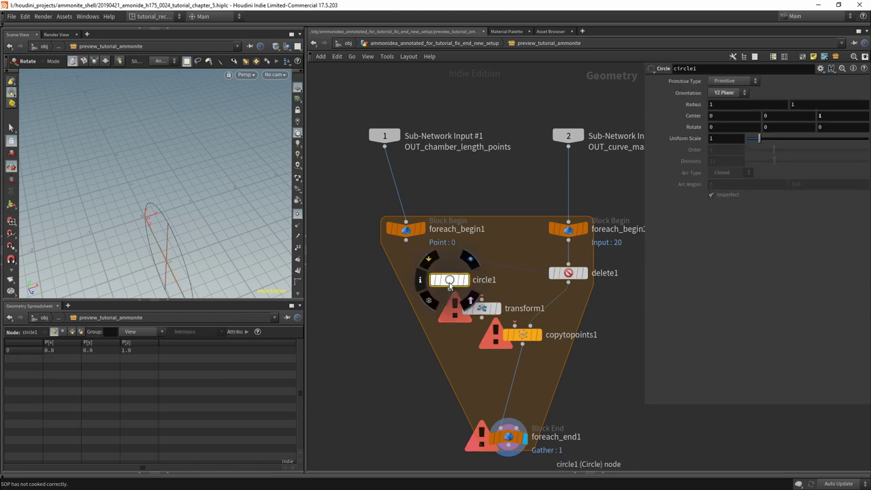
{"action": "left_click", "coordinate": [754, 82]}
{"action": "left_click", "coordinate": [741, 99]}
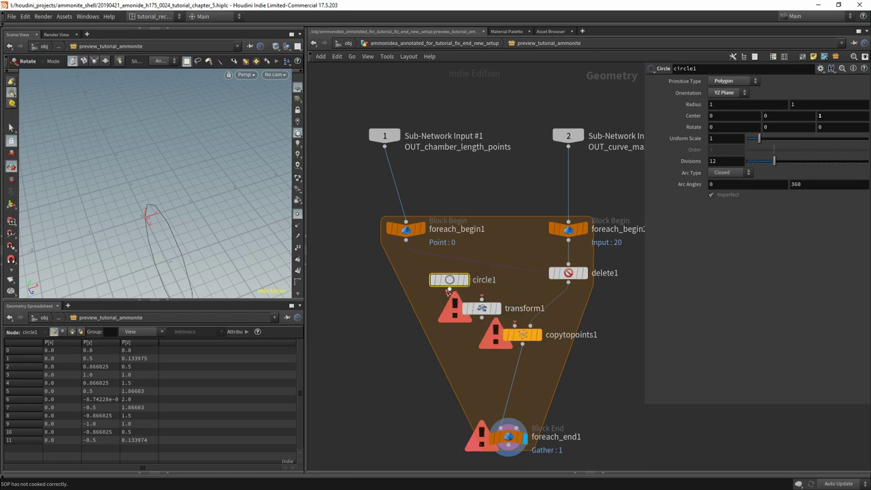
{"action": "left_click_drag", "start_coordinate": [449, 288], "coordinate": [516, 325]}
- Set the Y rotation of transform1 to 90
{"action": "left_click", "coordinate": [482, 310]}
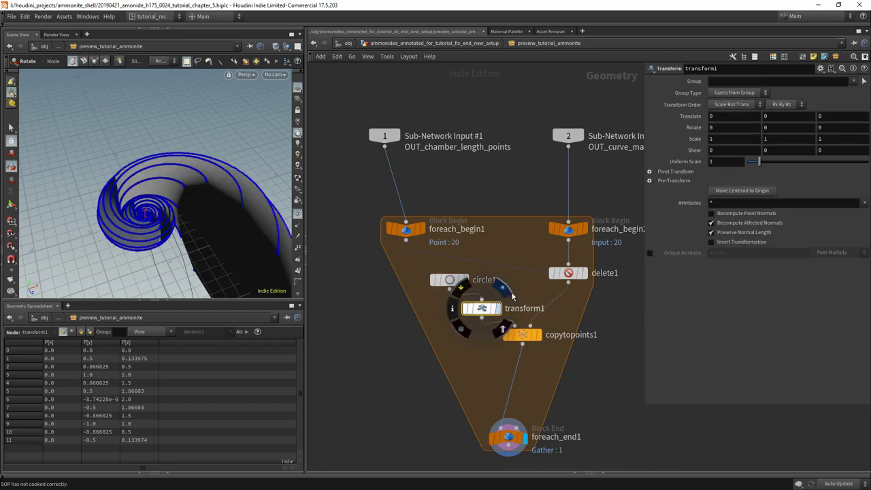
{"action": "left_click", "coordinate": [773, 128]}
{"action": "type", "text": "90"}
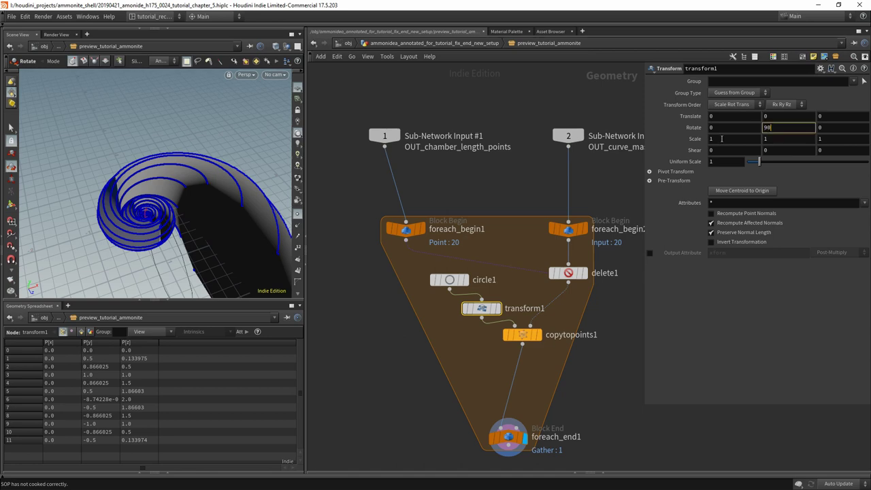
{"action": "key", "text": "Return"}
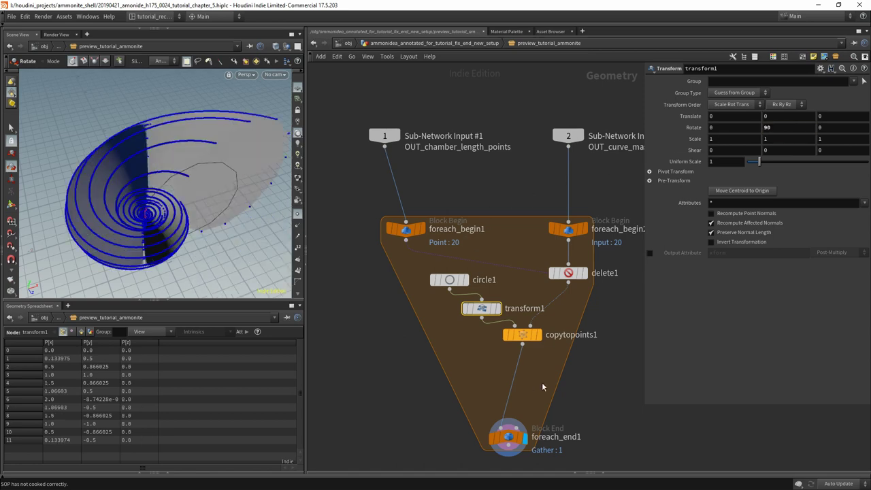
- Enable Single Pass on foreach_end1 with value 7, hide the point display, and inspect the chamber's copied circles
{"action": "middle_click_drag", "start_coordinate": [542, 382], "coordinate": [558, 298]}
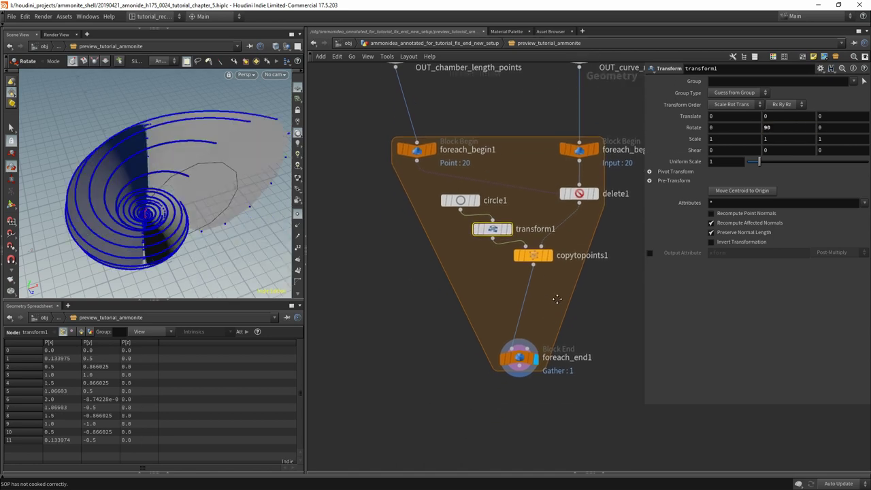
{"action": "left_click", "coordinate": [507, 352]}
{"action": "left_click", "coordinate": [650, 175]}
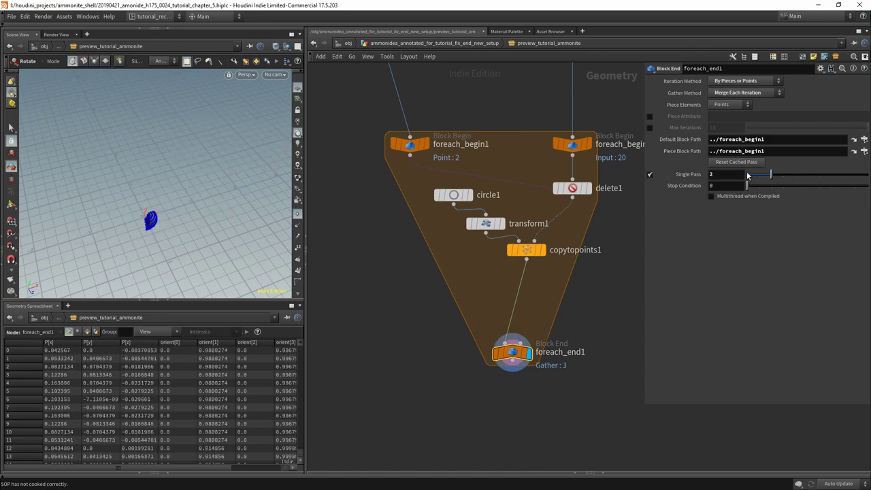
{"action": "left_click_drag", "start_coordinate": [746, 175], "coordinate": [831, 175]}
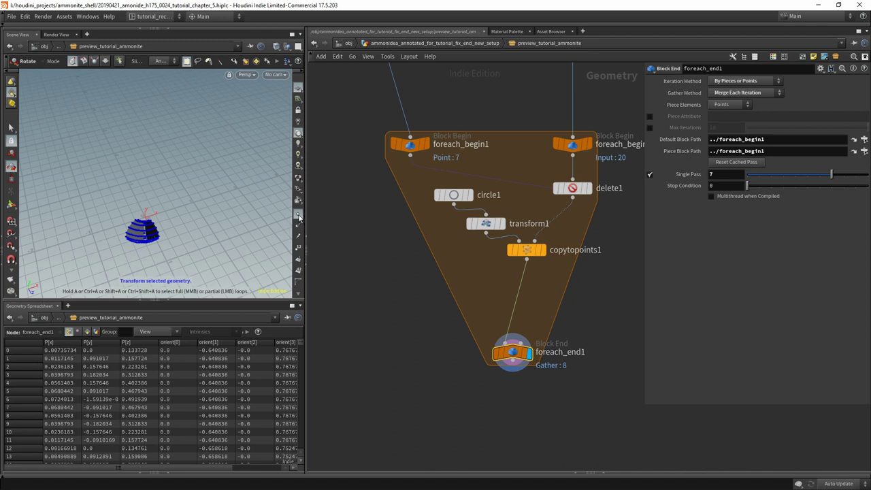
{"action": "left_click", "coordinate": [191, 241]}
{"action": "key", "text": "Escape"}
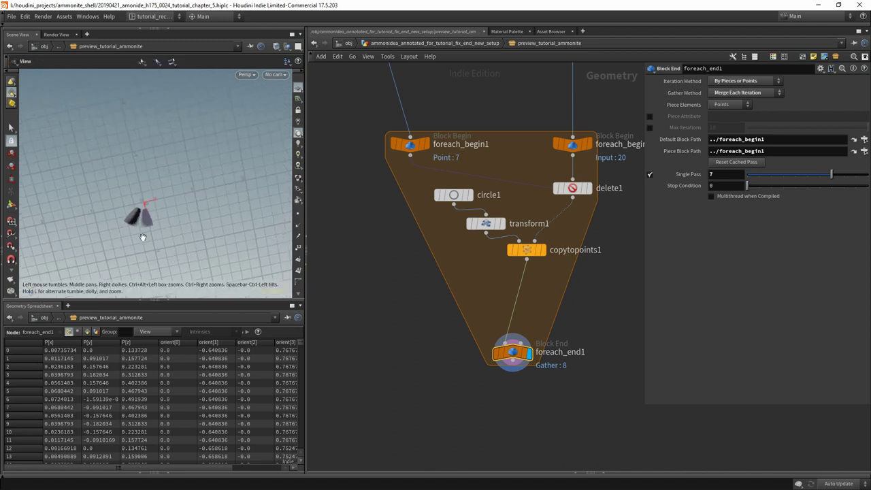
{"action": "scroll", "coordinate": [140, 235], "scroll_direction": "up", "scroll_amount": 5}
{"action": "mouse_move", "coordinate": [144, 233]}
{"action": "left_mouse_down"}
{"action": "mouse_move", "coordinate": [203, 254]}
{"action": "mouse_move", "coordinate": [181, 197]}
{"action": "mouse_move", "coordinate": [183, 219]}
{"action": "mouse_move", "coordinate": [168, 199]}
{"action": "left_mouse_up"}
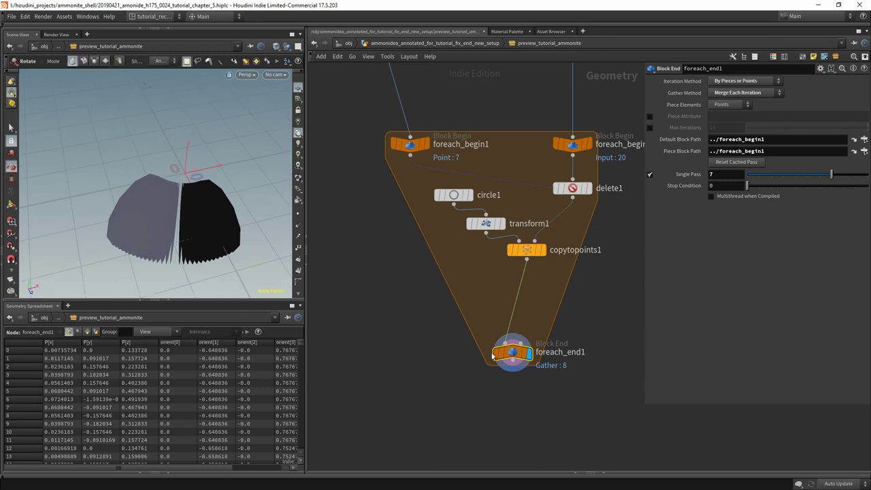
- Move foreach_end1 lower and insert a Skin node between copytopoints1 and foreach_end1
{"action": "left_click_drag", "start_coordinate": [512, 359], "coordinate": [512, 396]}
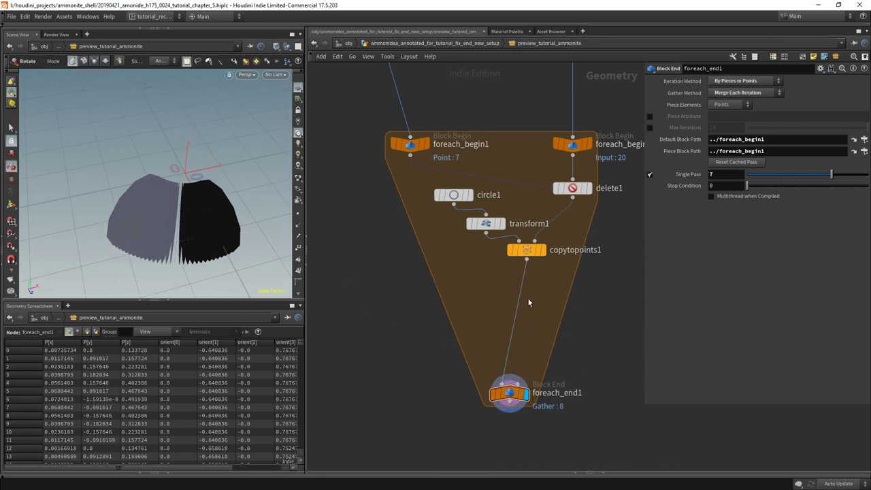
{"action": "key", "text": "Tab"}
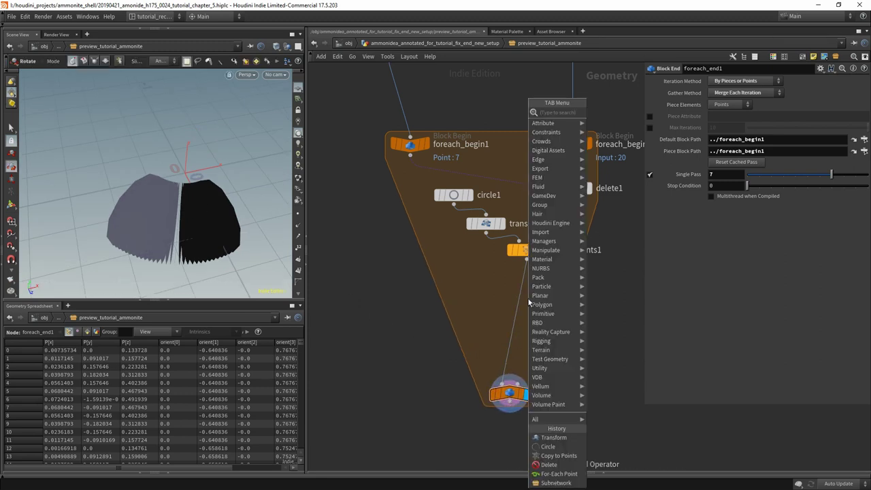
{"action": "type", "text": "skin"}
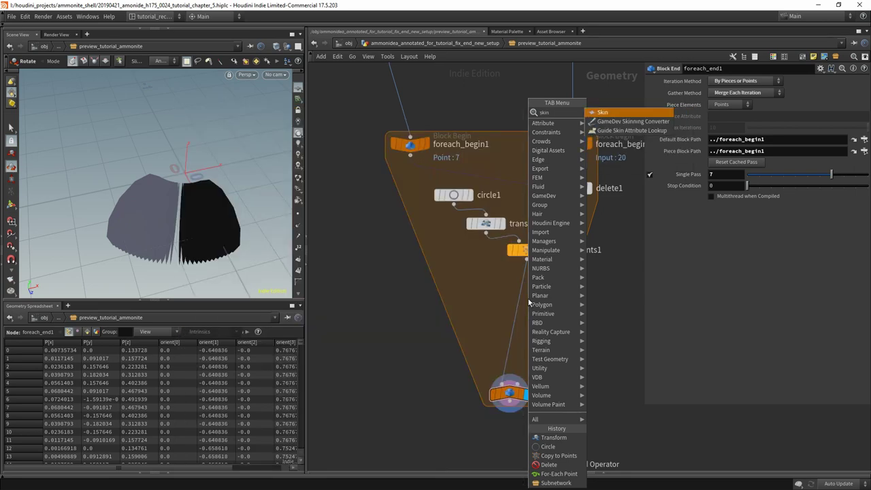
{"action": "key", "text": "Return"}
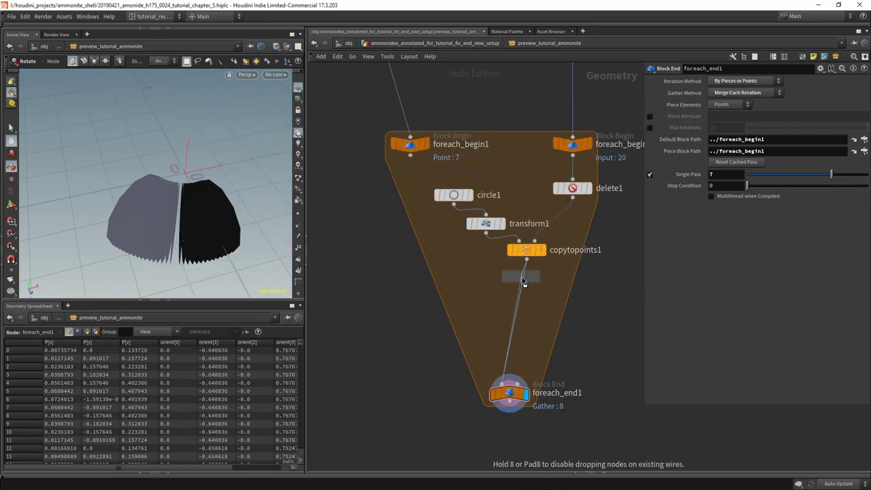
{"action": "left_click", "coordinate": [521, 281]}
{"action": "left_click", "coordinate": [522, 288]}
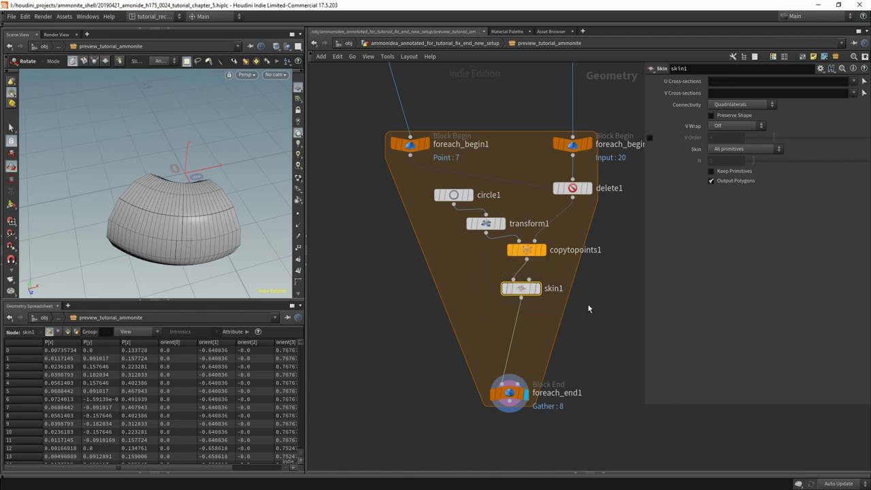
- Insert a Pack node between skin1 and foreach_end1
{"action": "key", "text": "Tab"}
{"action": "type", "text": "pack"}
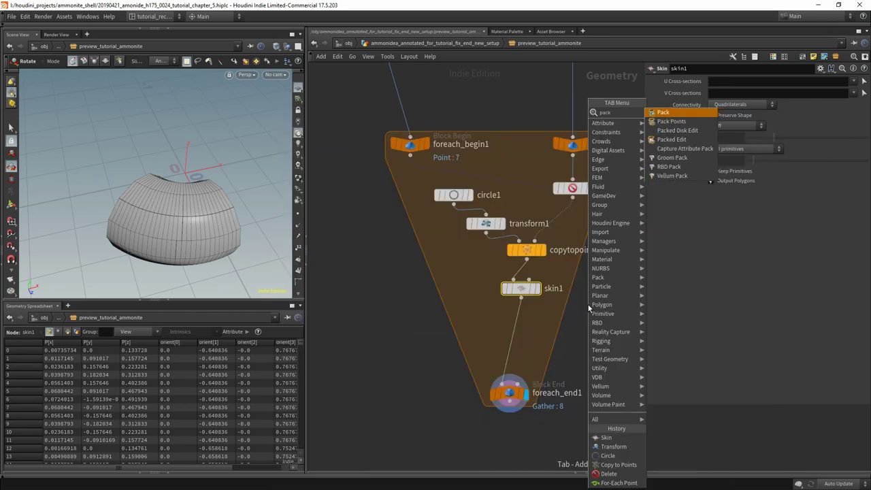
{"action": "left_click", "coordinate": [662, 115]}
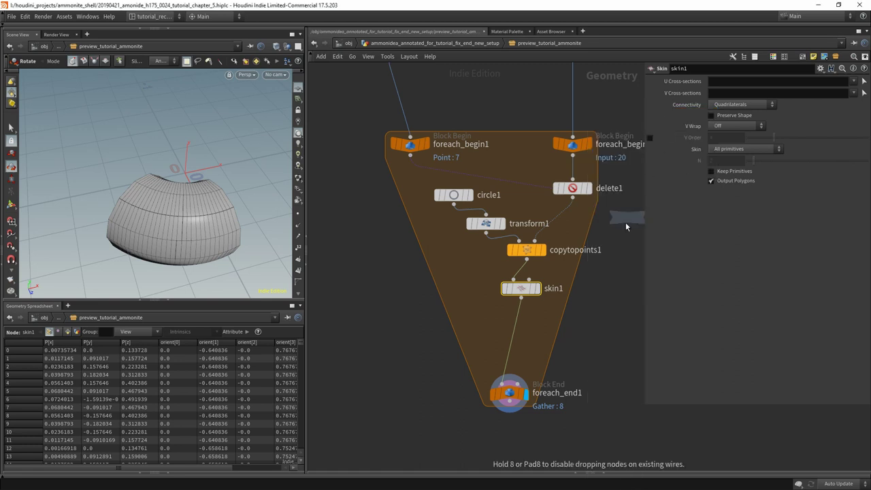
{"action": "left_click", "coordinate": [521, 328]}
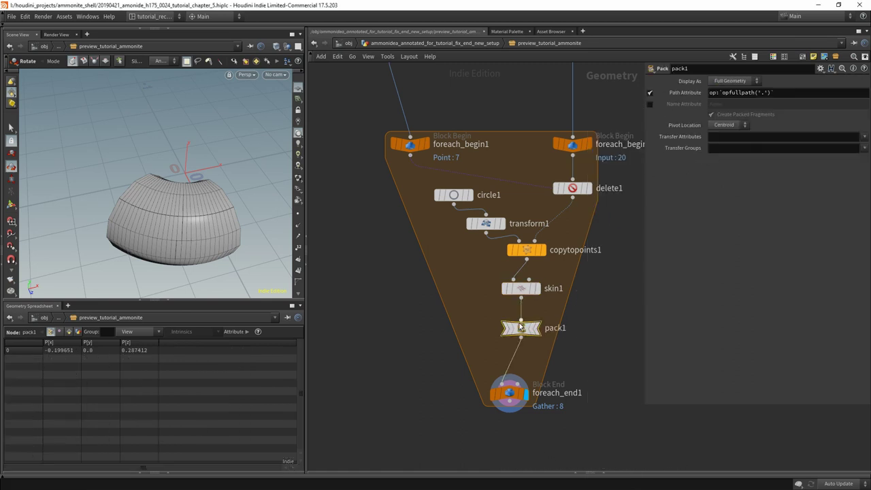
- Move foreach_end1 lower to leave room below pack1
{"action": "left_click_drag", "start_coordinate": [509, 393], "coordinate": [496, 437]}
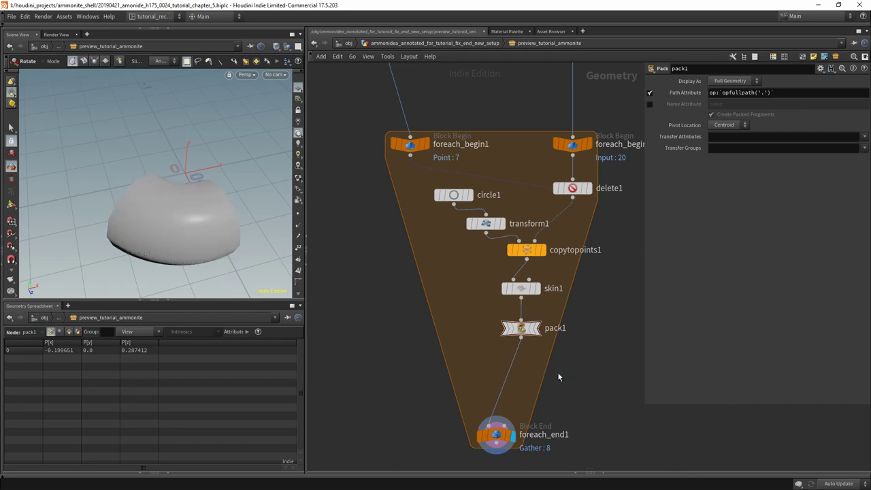
{"action": "key", "text": "Tab"}
{"action": "type", "text": "colore"}
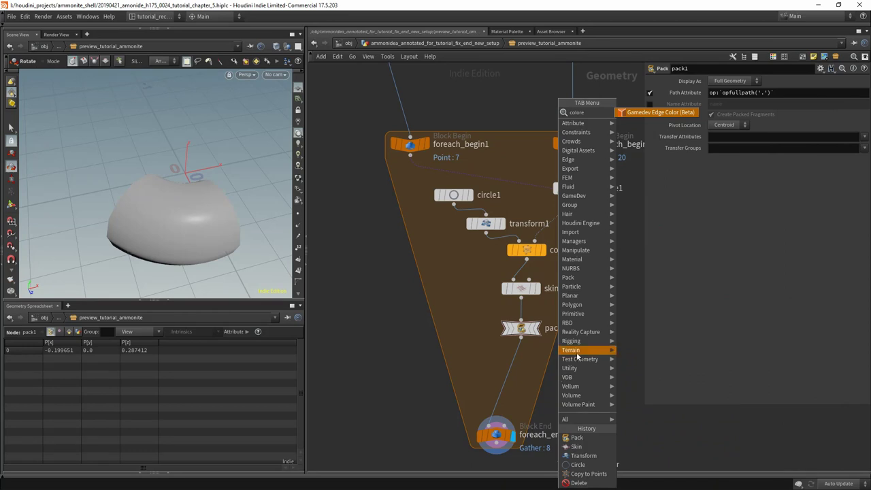
{"action": "key", "text": "Return"}
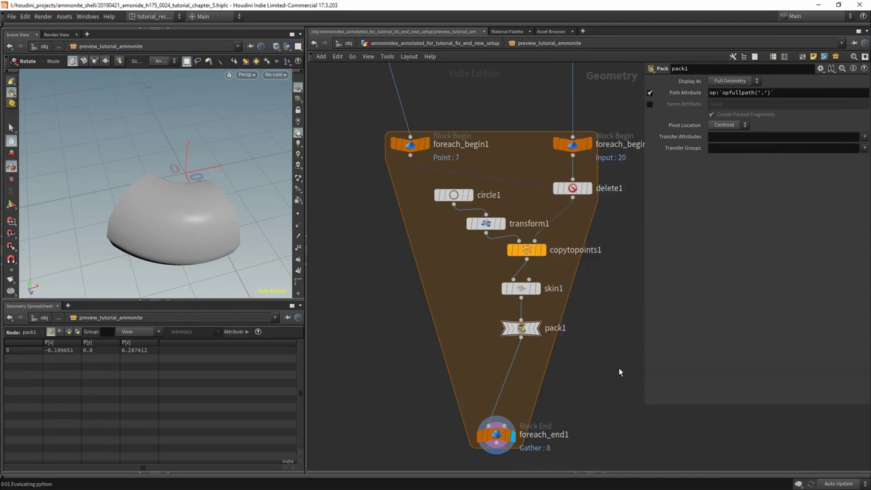
{"action": "left_click", "coordinate": [619, 372]}
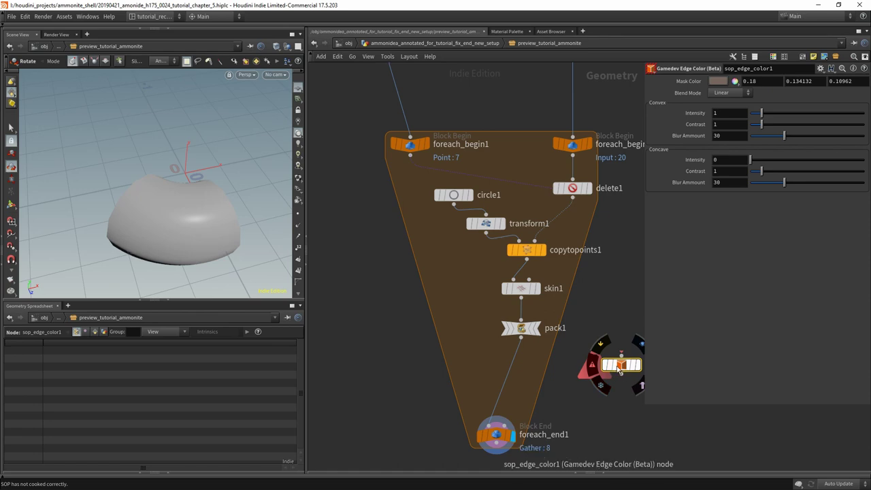
{"action": "key", "text": "Delete"}
- Insert a Color node between pack1 and foreach_end1
{"action": "key", "text": "Tab"}
{"action": "type", "text": "colo"}
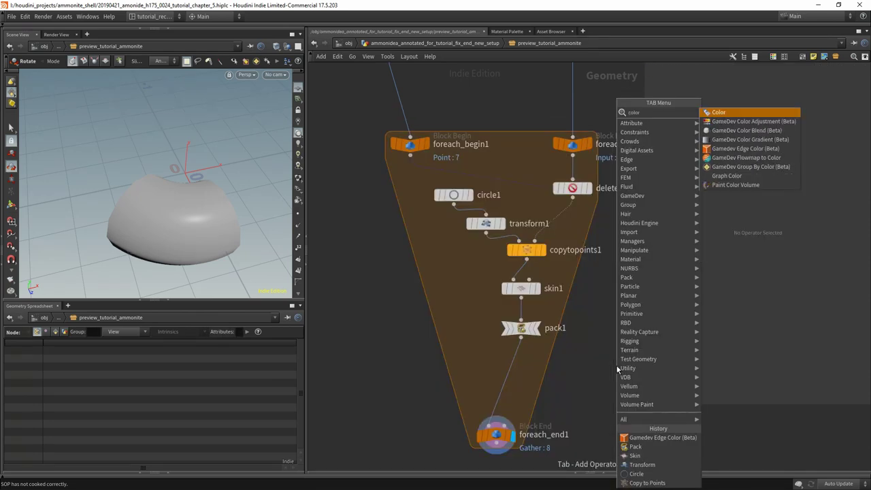
{"action": "left_click", "coordinate": [718, 113]}
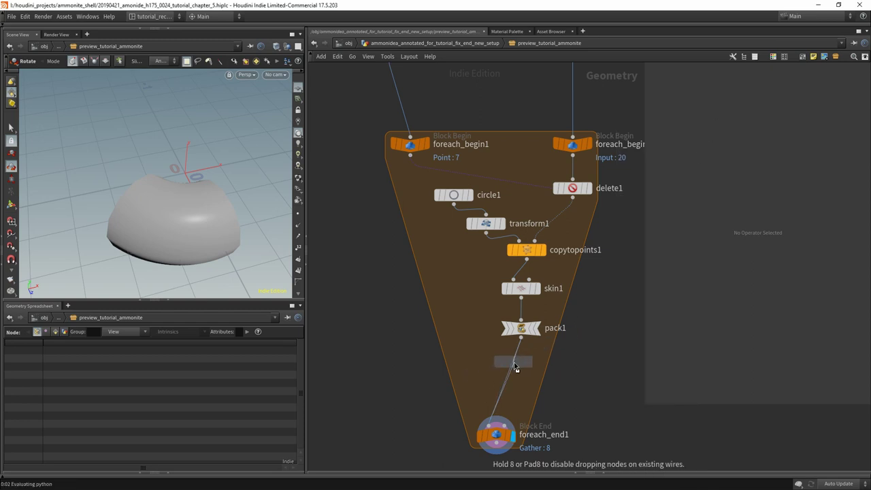
{"action": "left_click", "coordinate": [515, 370]}
- Move foreach_end1 lower and insert an Attribute Randomize node between color1 and foreach_end1
{"action": "scroll", "coordinate": [572, 333], "scroll_direction": "down", "scroll_amount": 3}
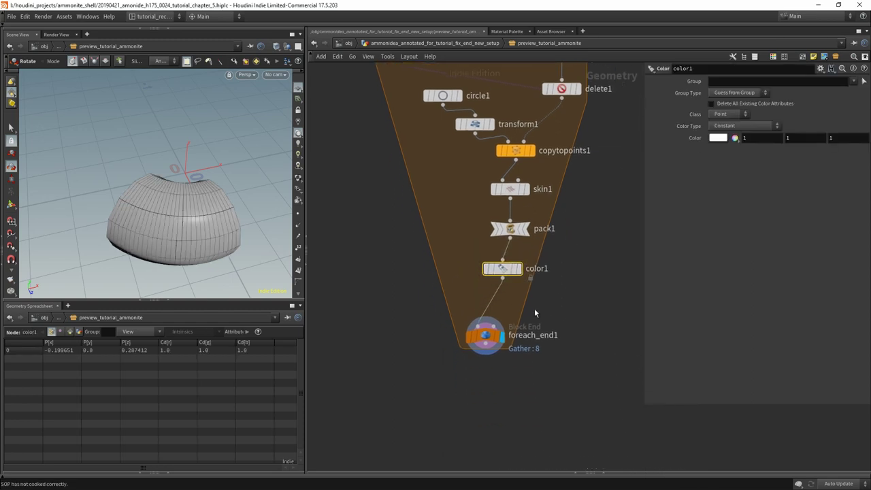
{"action": "left_click_drag", "start_coordinate": [483, 340], "coordinate": [460, 430]}
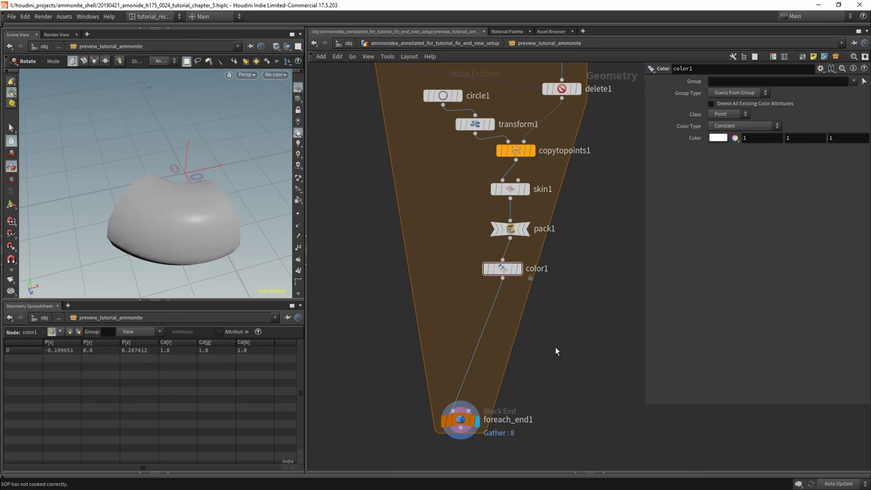
{"action": "key", "text": "Tab"}
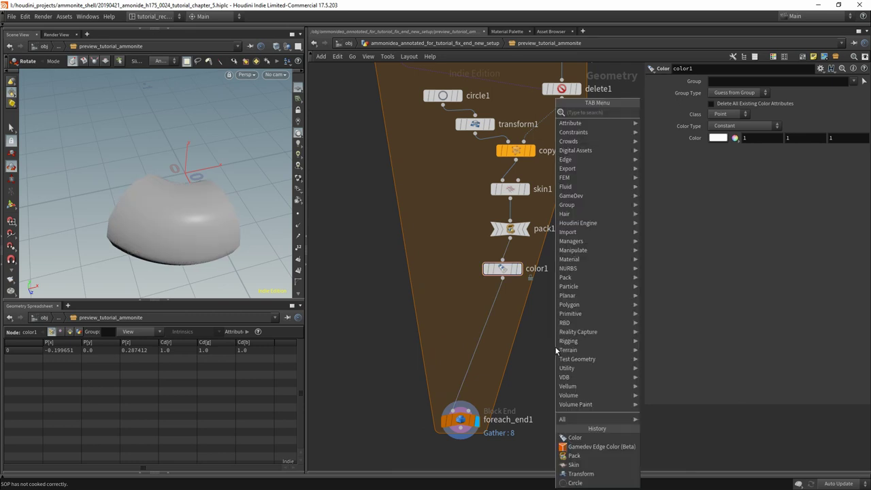
{"action": "type", "text": "attr"}
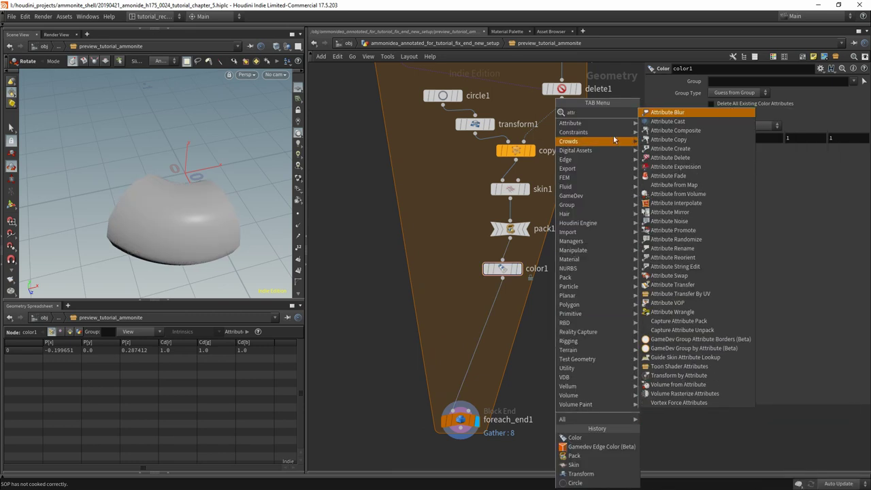
{"action": "left_click", "coordinate": [674, 238]}
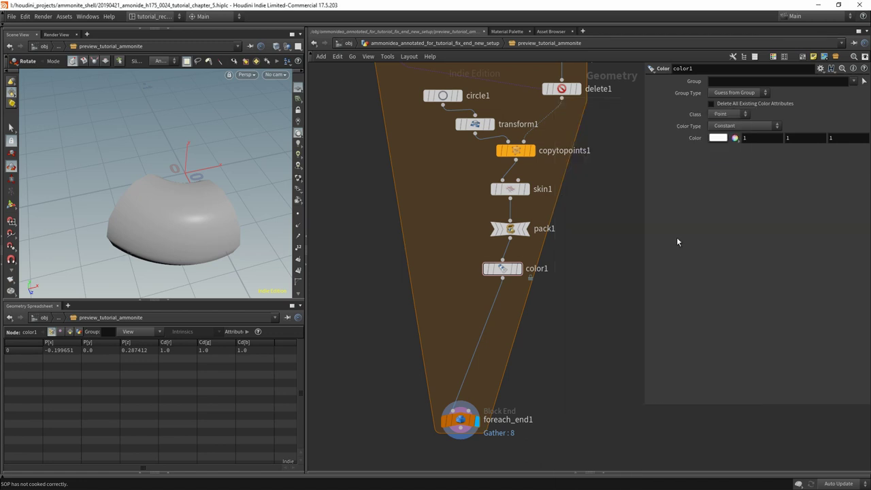
{"action": "left_click", "coordinate": [539, 282]}
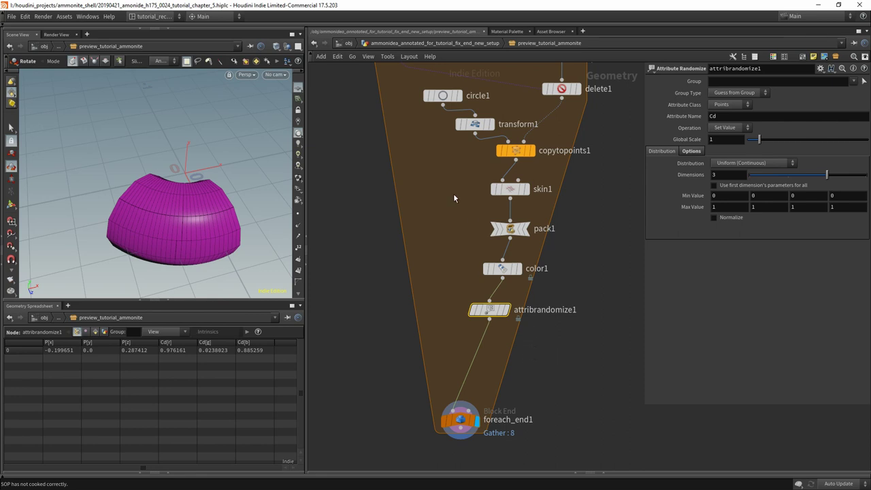
- Disable Single Pass on foreach_end1 so the loop processes every chamber
{"action": "mouse_move", "coordinate": [454, 194]}
{"action": "middle_mouse_down"}
{"action": "mouse_move", "coordinate": [482, 245]}
{"action": "mouse_move", "coordinate": [469, 254]}
{"action": "mouse_move", "coordinate": [454, 204]}
{"action": "middle_mouse_up"}
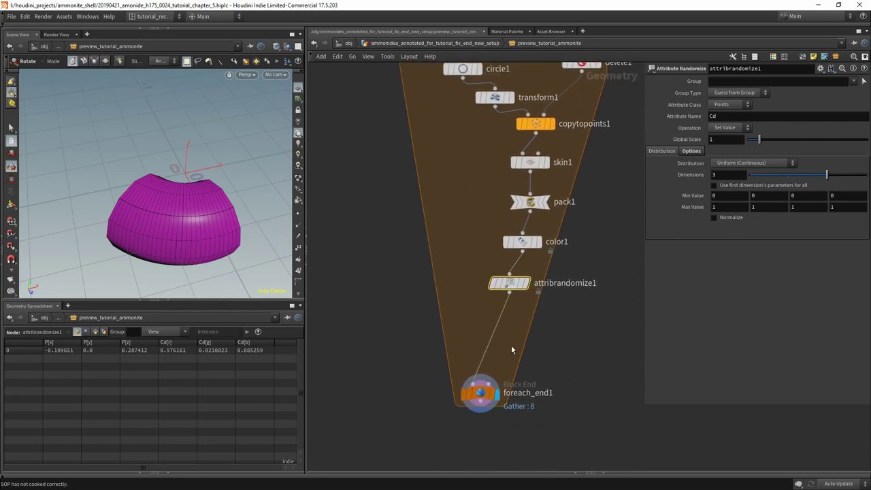
{"action": "left_click", "coordinate": [480, 394]}
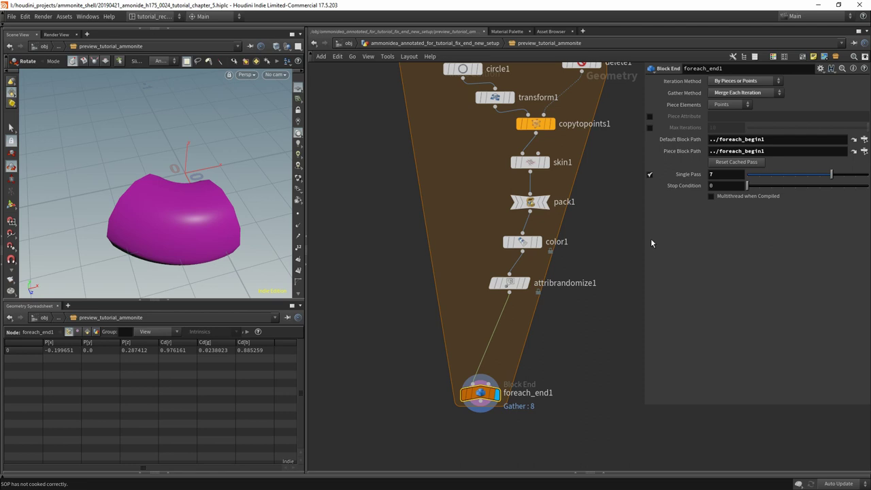
{"action": "left_click", "coordinate": [649, 175]}
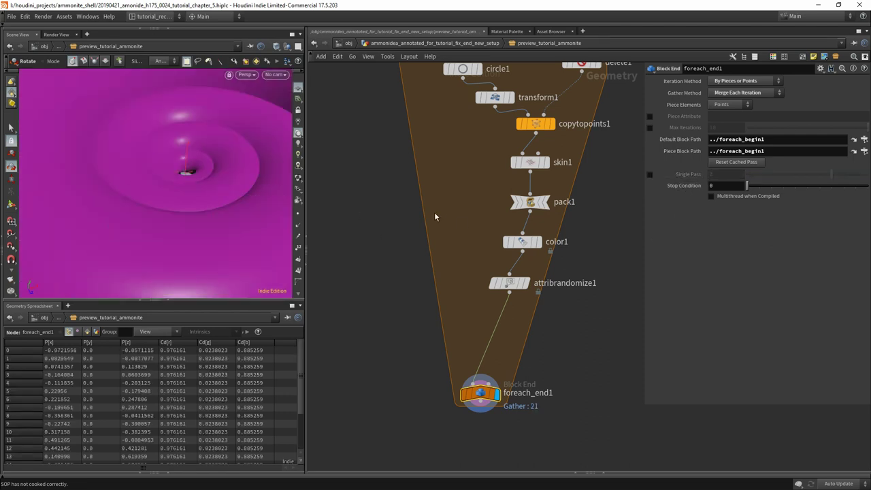
- Create a meta import node from foreach_begin1 and place it inside the loop beside color1
{"action": "middle_click_drag", "start_coordinate": [455, 164], "coordinate": [483, 253]}
{"action": "scroll", "coordinate": [483, 254], "scroll_direction": "down", "scroll_amount": 2}
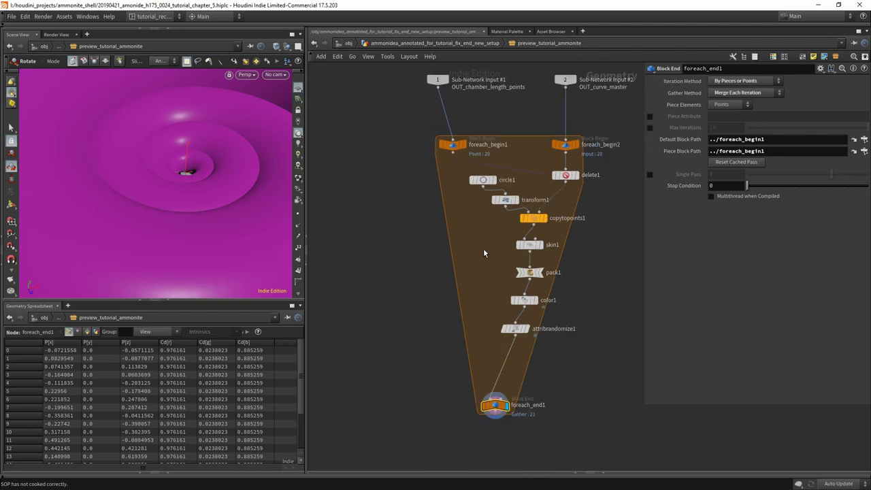
{"action": "left_click", "coordinate": [453, 144]}
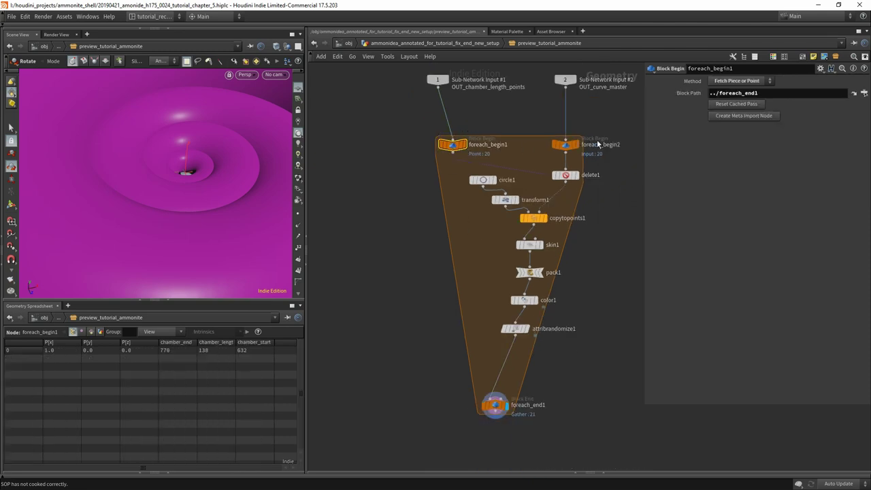
{"action": "left_click", "coordinate": [742, 116]}
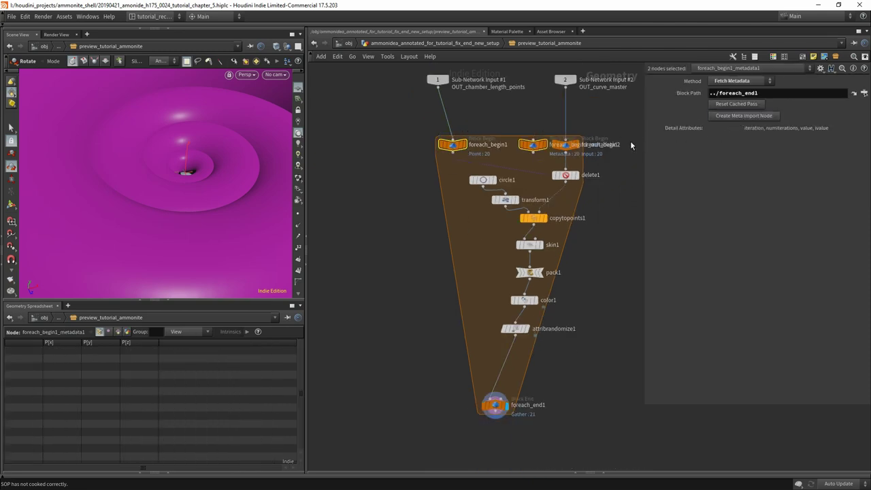
{"action": "left_click", "coordinate": [532, 145]}
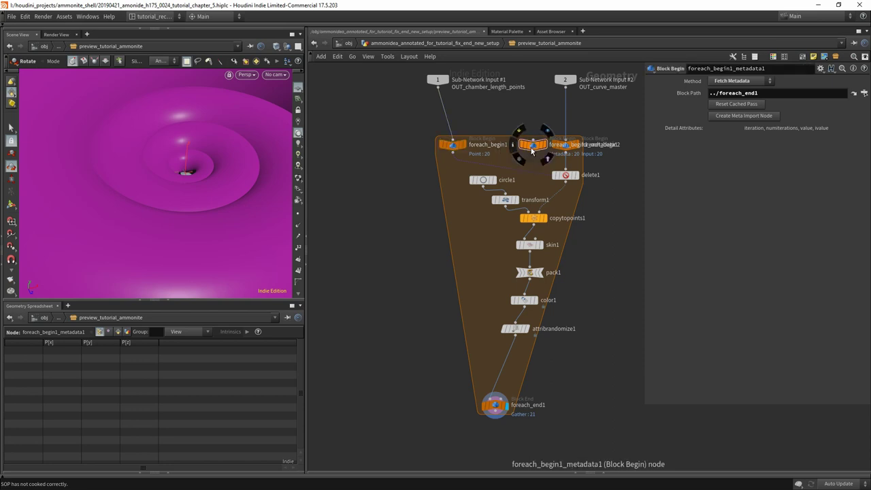
{"action": "left_click_drag", "start_coordinate": [532, 147], "coordinate": [441, 307]}
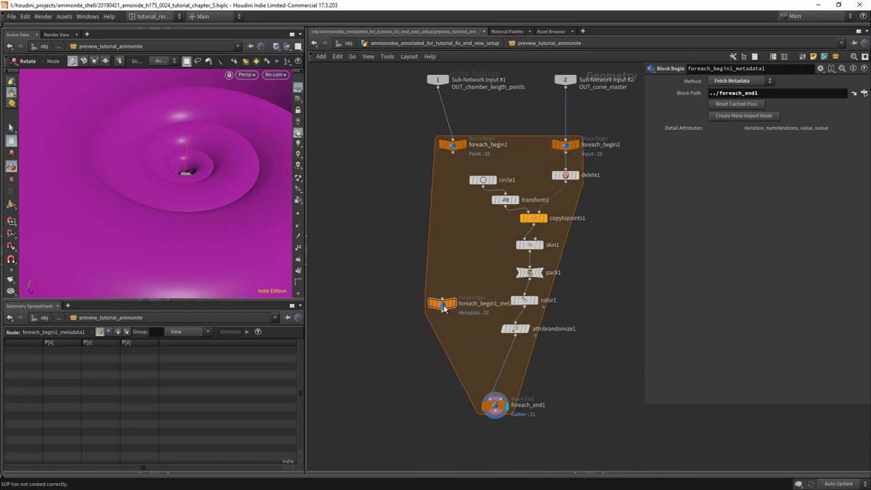
- Add a spare input to attribrandomize1 and point it to ../foreach_begin1_metadata1
{"action": "left_click", "coordinate": [515, 329]}
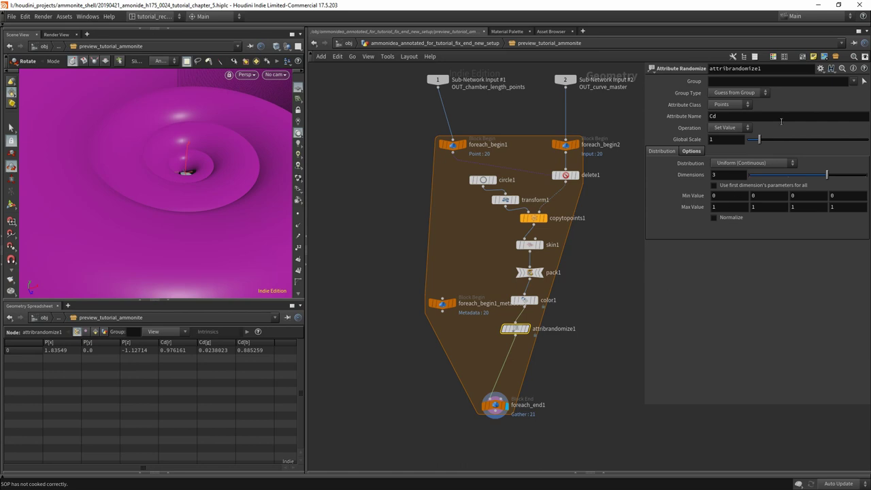
{"action": "left_click", "coordinate": [820, 68]}
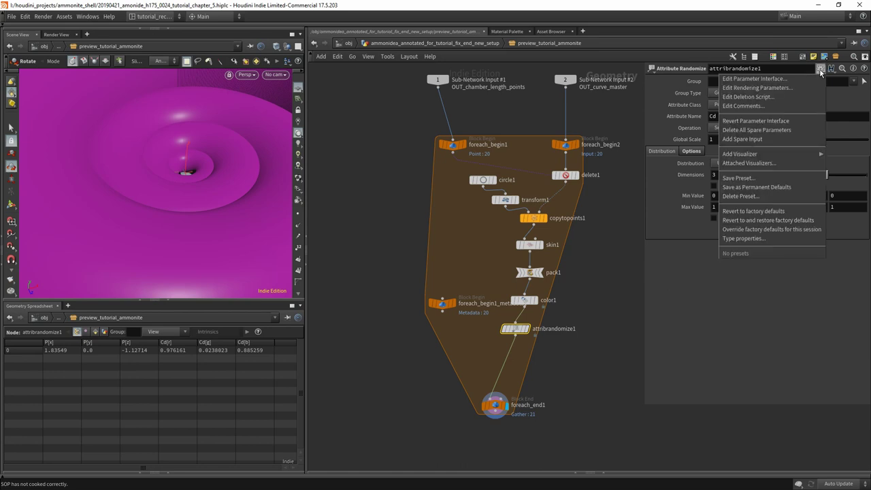
{"action": "left_click", "coordinate": [782, 139]}
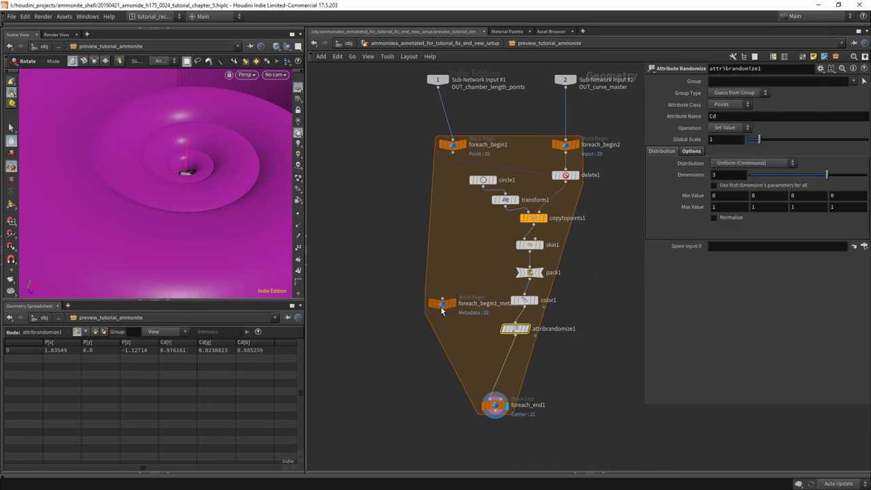
{"action": "left_click_drag", "start_coordinate": [442, 310], "coordinate": [732, 249]}
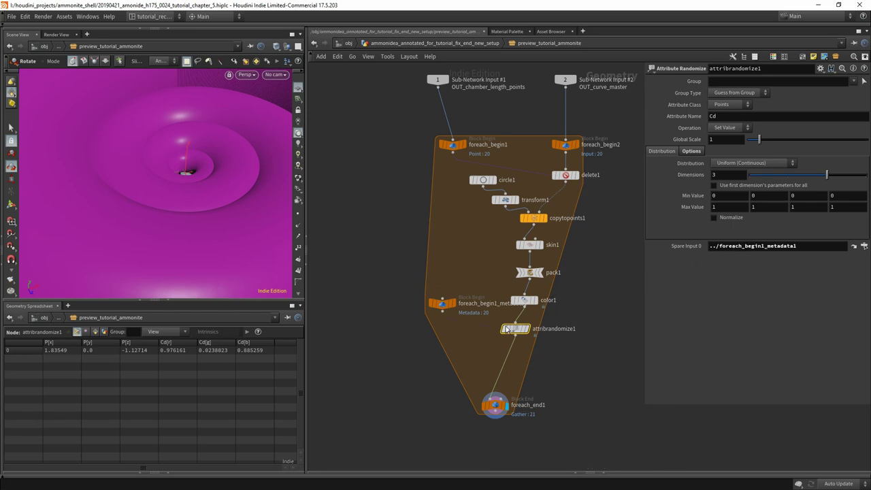
- Set attribrandomize1's Global Seed to detail(-1,"iteration",0)+10, and change the added offset to 23
{"action": "left_click", "coordinate": [691, 152]}
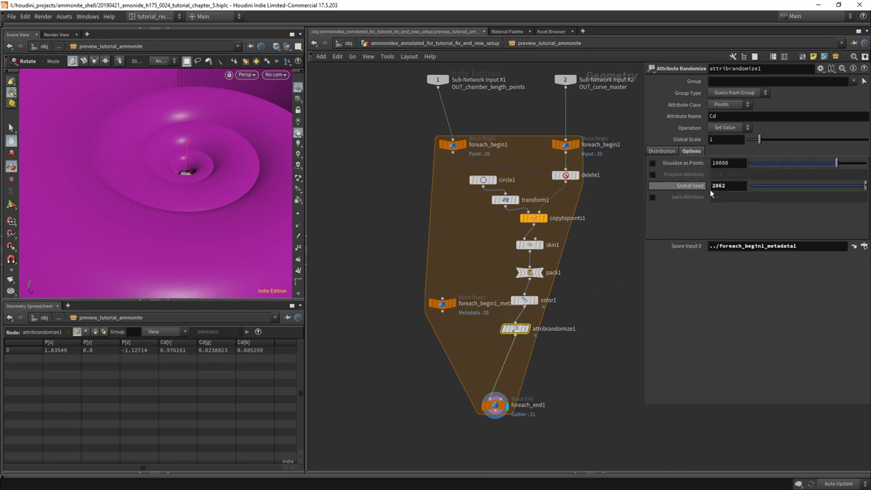
{"action": "double_click", "coordinate": [721, 185]}
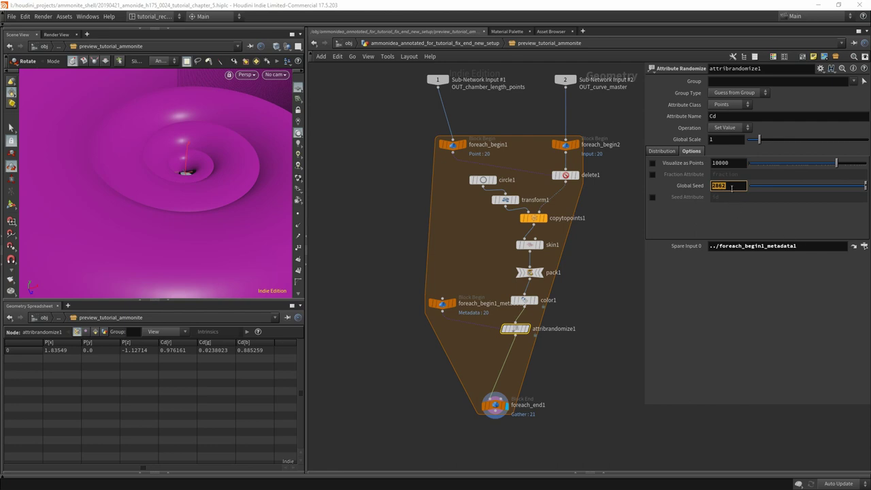
{"action": "left_click", "coordinate": [732, 186]}
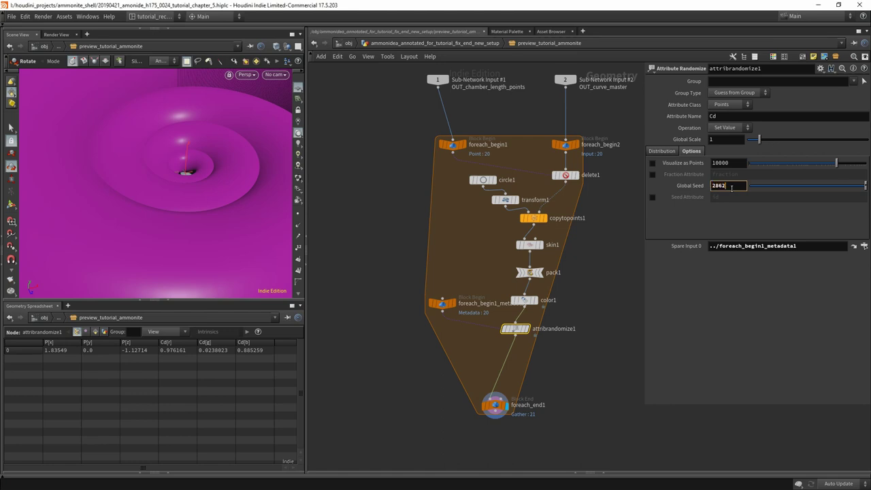
{"action": "key", "text": "ctrl+a"}
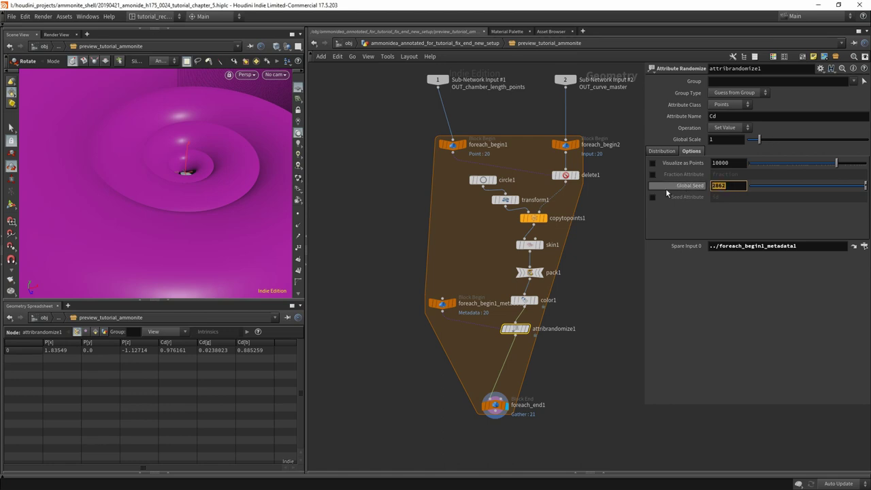
{"action": "key", "text": "BackSpace"}
{"action": "type", "text": "detail(-1"}
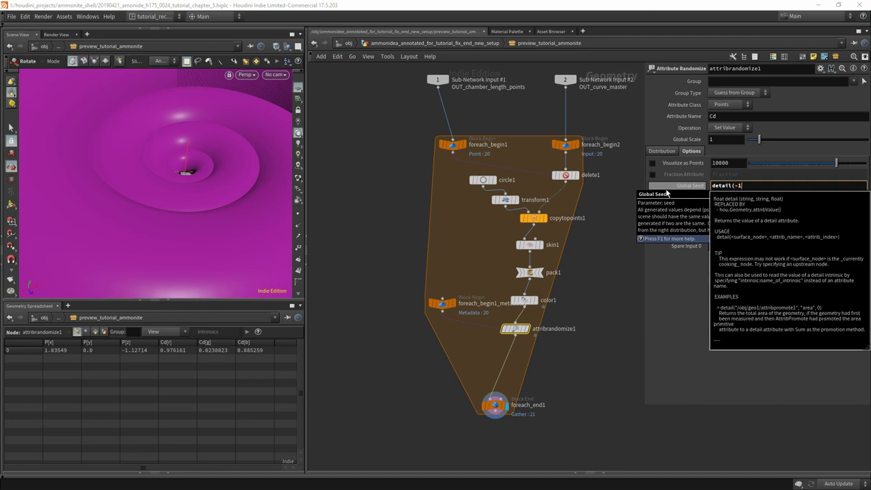
{"action": "type", "text": ",\"i"}
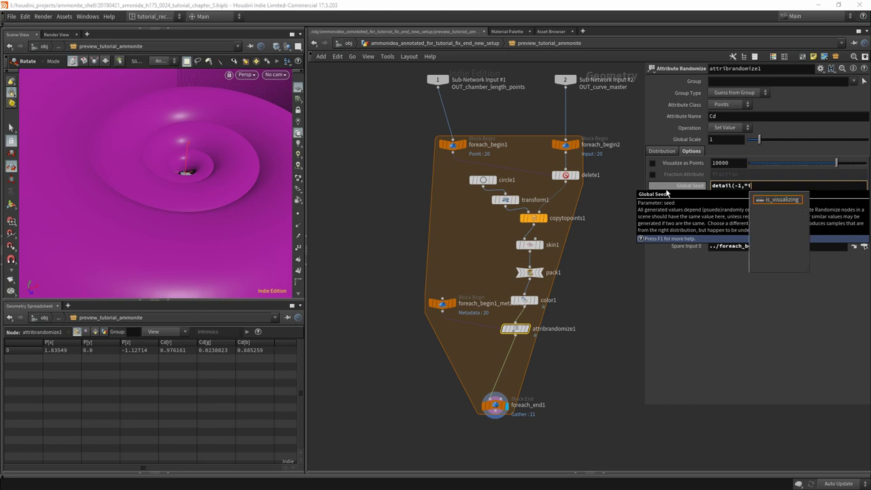
{"action": "type", "text": "teratio"}
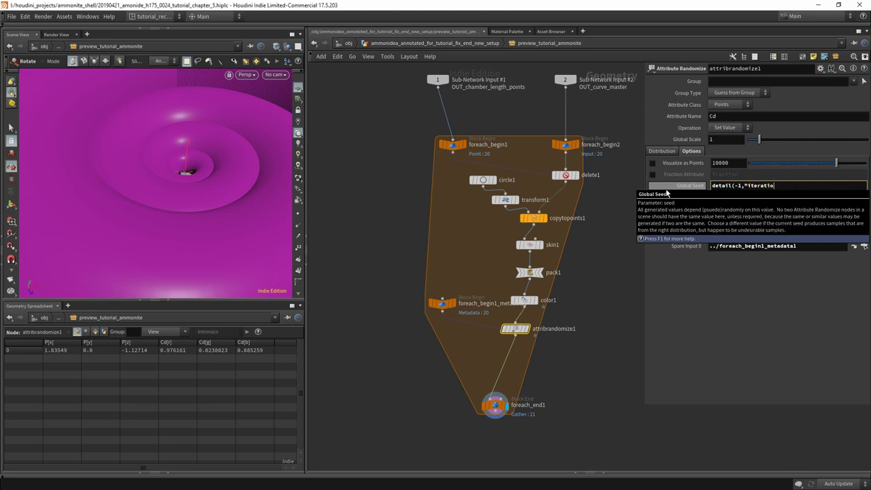
{"action": "type", "text": "n\","}
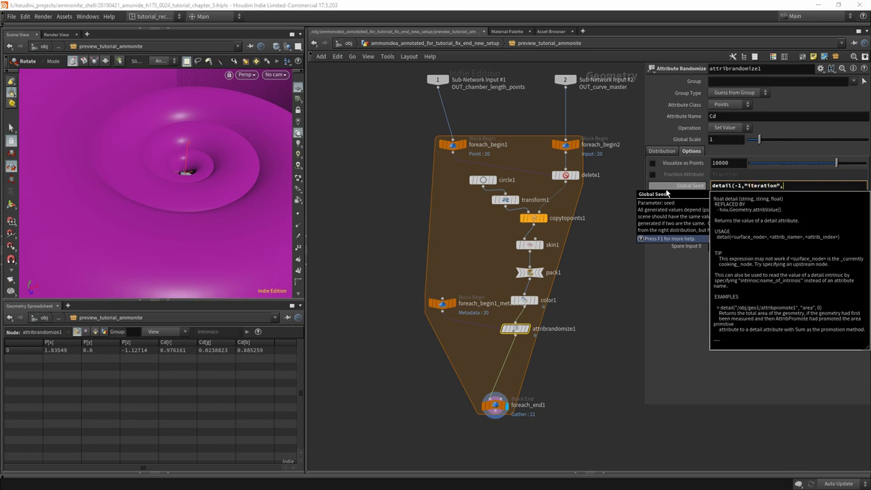
{"action": "type", "text": "0)"}
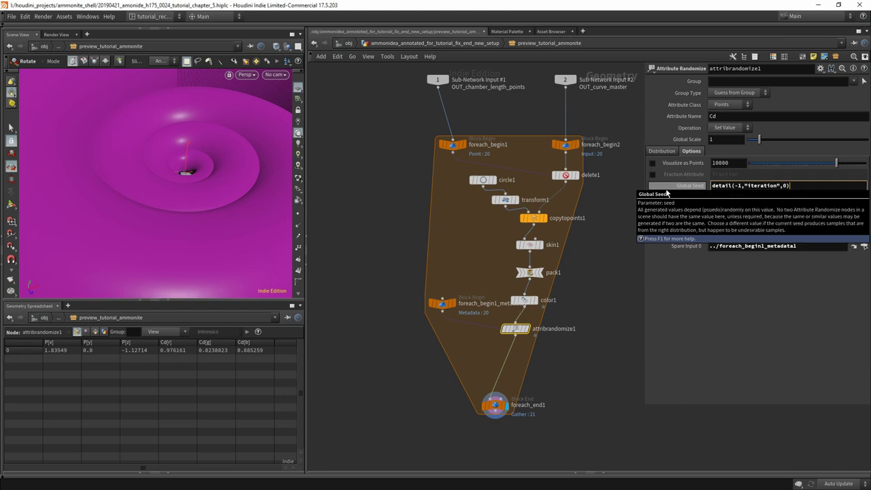
{"action": "type", "text": "+10"}
{"action": "key", "text": "Return"}
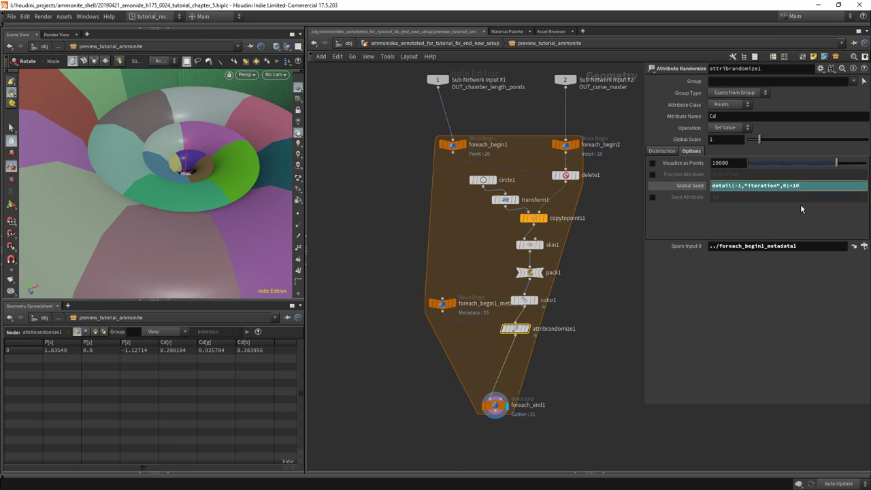
{"action": "type", "text": "23"}
{"action": "key", "text": "Return"}
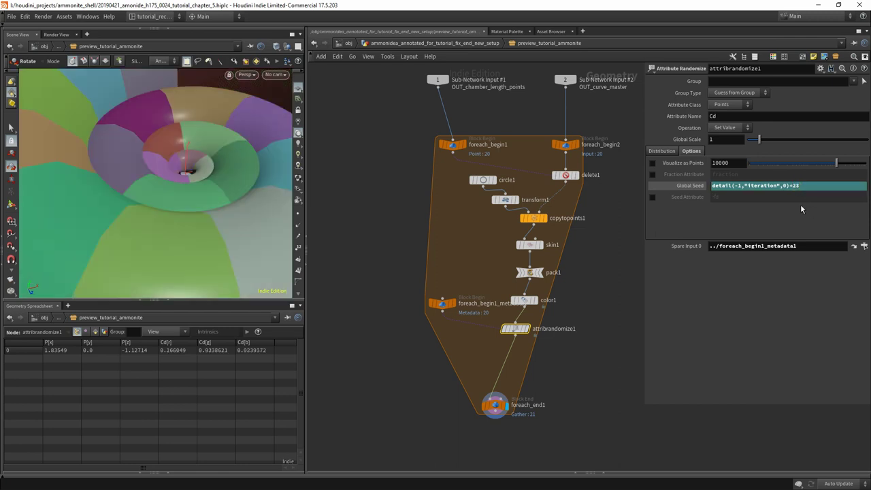
- Align the loop nodes from delete1 to attribrandomize1 in one straight column and move foreach_end1 and foreach_begin1_metadata1 closer to them
{"action": "key", "text": "space+h"}
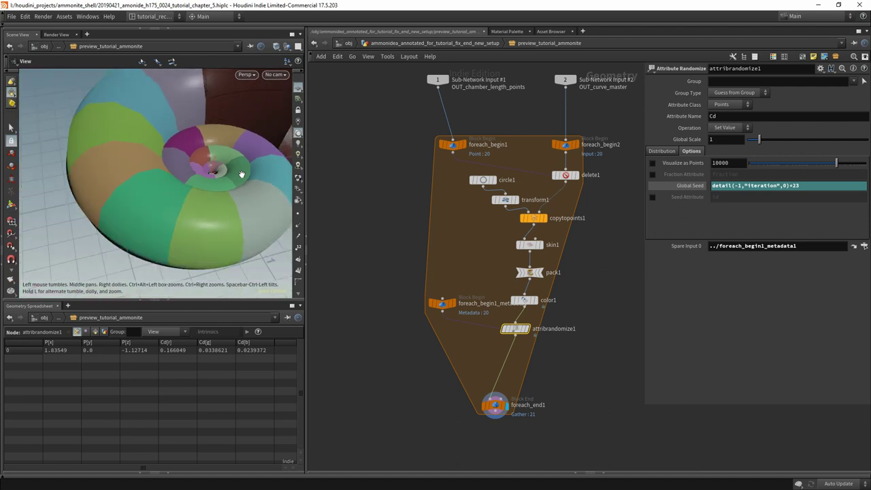
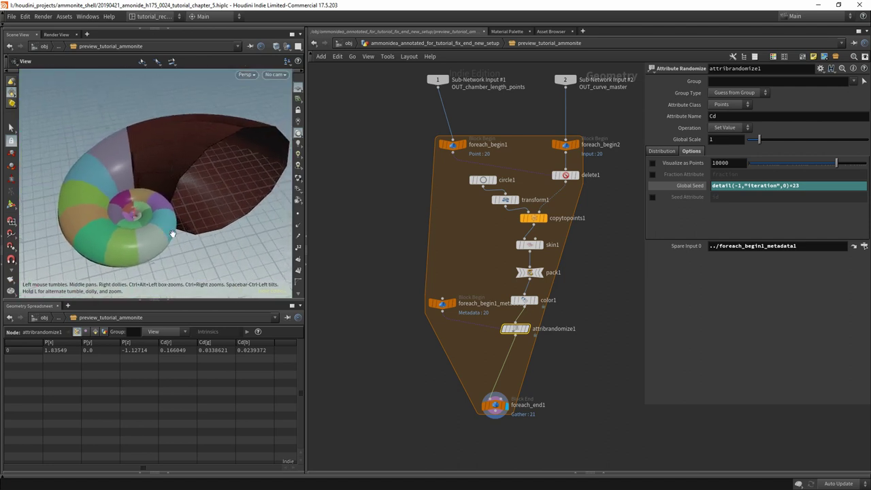
{"action": "left_click_drag", "start_coordinate": [629, 163], "coordinate": [523, 343]}
{"action": "mouse_move", "coordinate": [569, 177]}
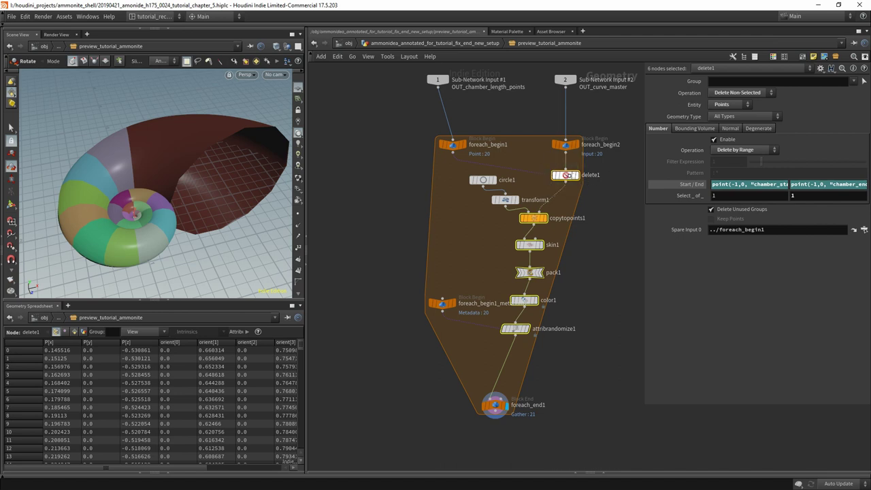
{"action": "key", "text": "l"}
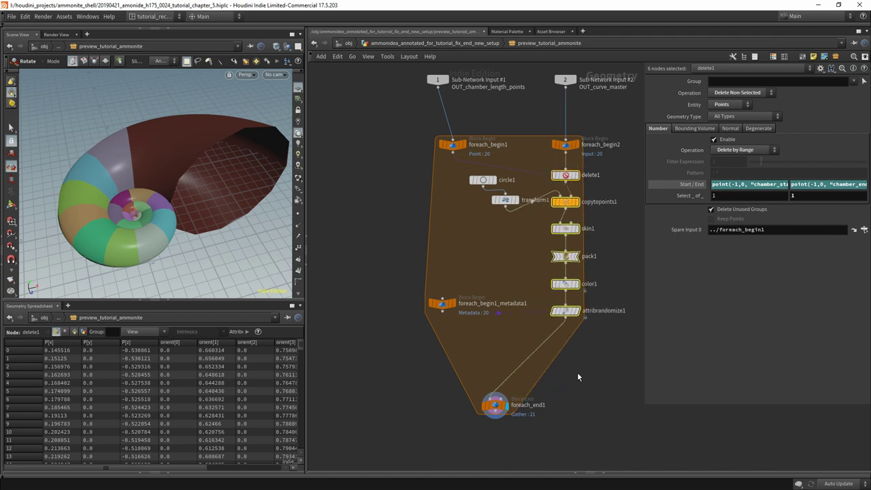
{"action": "left_click", "coordinate": [498, 256]}
{"action": "left_click_drag", "start_coordinate": [490, 400], "coordinate": [516, 371]}
{"action": "left_click_drag", "start_coordinate": [441, 303], "coordinate": [475, 272]}
{"action": "scroll", "coordinate": [381, 289], "scroll_direction": "down", "scroll_amount": 3}
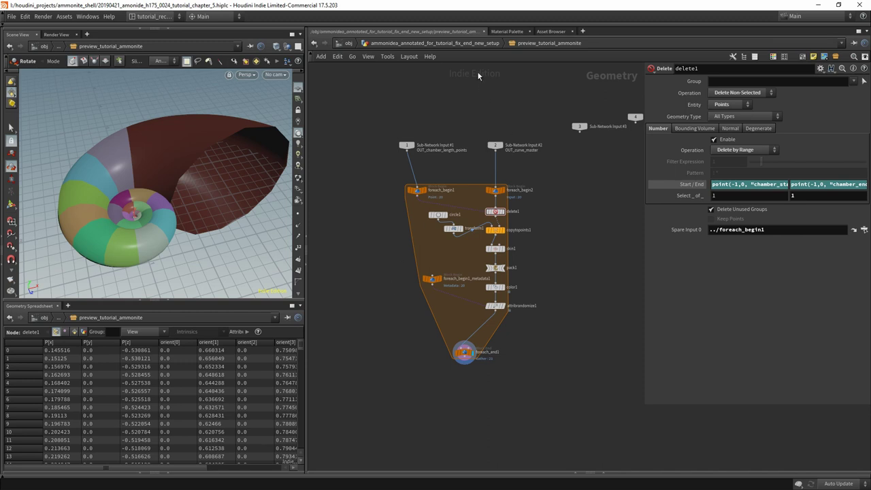
- Return to the parent network and display the preview_tutorial_ammonite subnetwork's result
{"action": "left_click", "coordinate": [463, 43]}
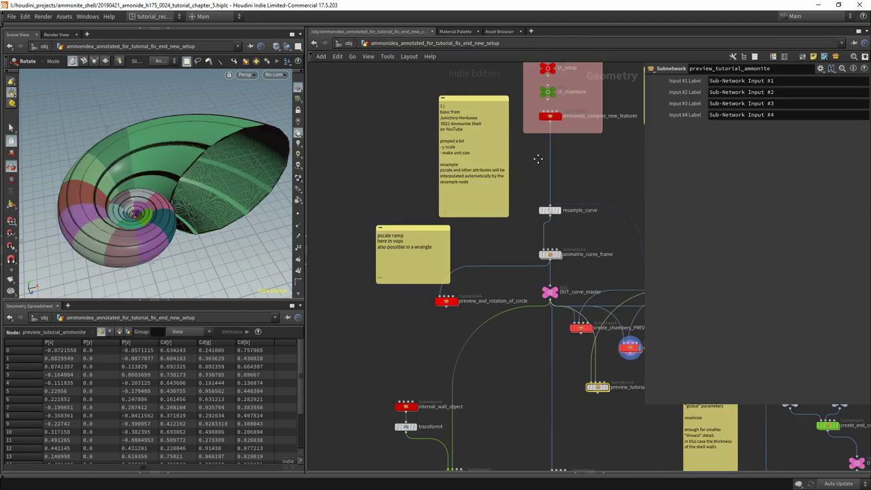
{"action": "middle_click_drag", "start_coordinate": [538, 161], "coordinate": [499, 172]}
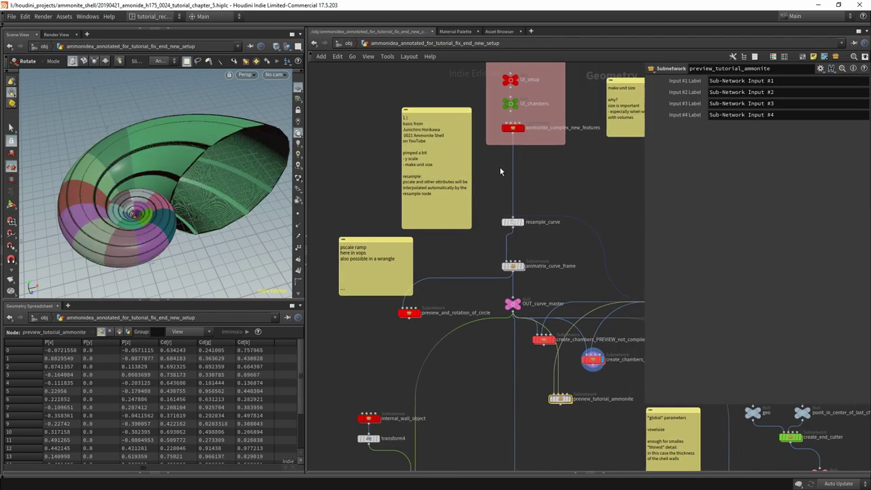
{"action": "left_click", "coordinate": [569, 399]}
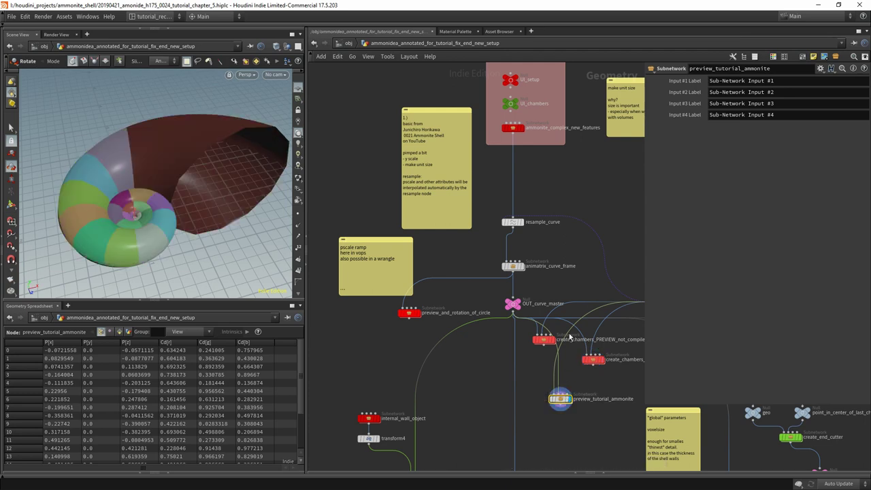
- Shift point 2 of the UI_chambers ramp to position 0.520286
{"action": "middle_click_drag", "start_coordinate": [565, 166], "coordinate": [564, 179]}
{"action": "left_click", "coordinate": [509, 117]}
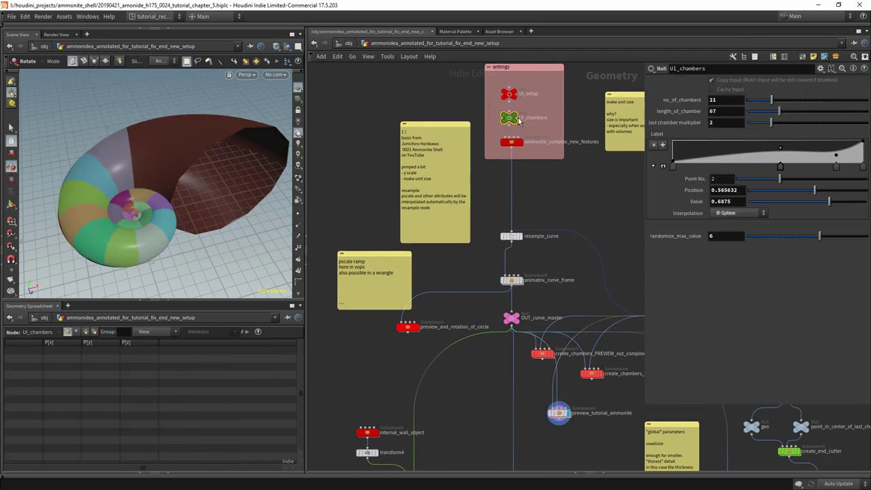
{"action": "mouse_move", "coordinate": [780, 166]}
{"action": "left_mouse_down"}
{"action": "mouse_move", "coordinate": [702, 167]}
{"action": "mouse_move", "coordinate": [783, 175]}
{"action": "mouse_move", "coordinate": [772, 175]}
{"action": "left_mouse_up"}
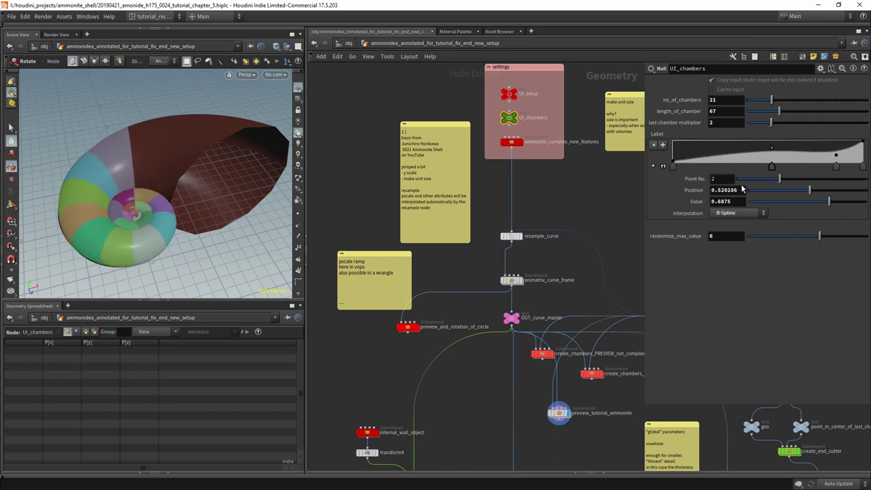
- Inside preview_tutorial_ammonite, set circle1's Divisions to 50
{"action": "left_click", "coordinate": [561, 411]}
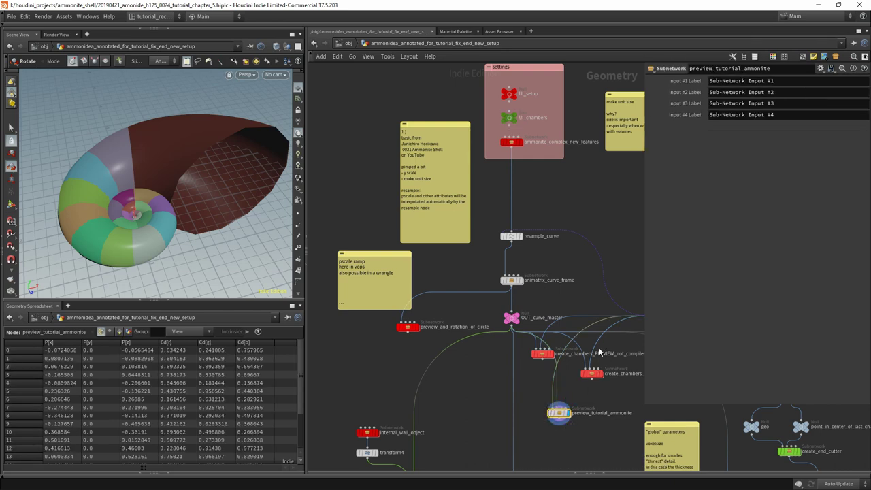
{"action": "double_click", "coordinate": [560, 414]}
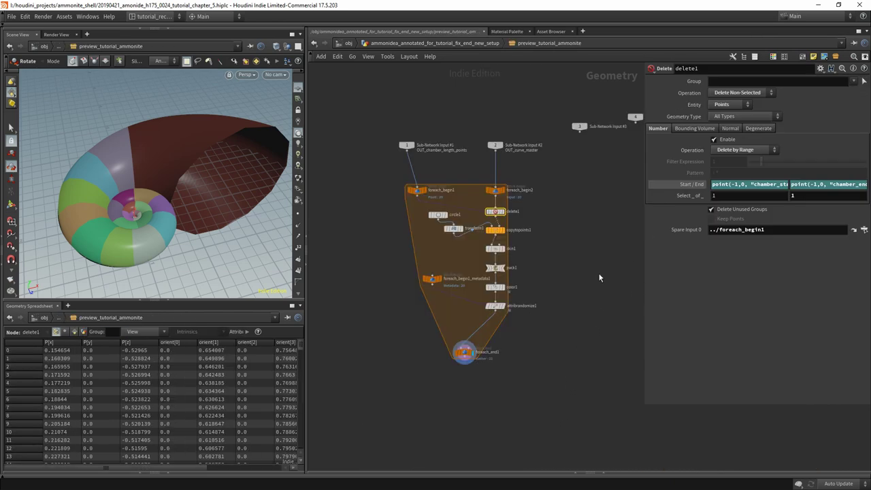
{"action": "left_click", "coordinate": [438, 214]}
{"action": "left_click", "coordinate": [719, 163]}
{"action": "type", "text": "50"}
{"action": "key", "text": "Return"}
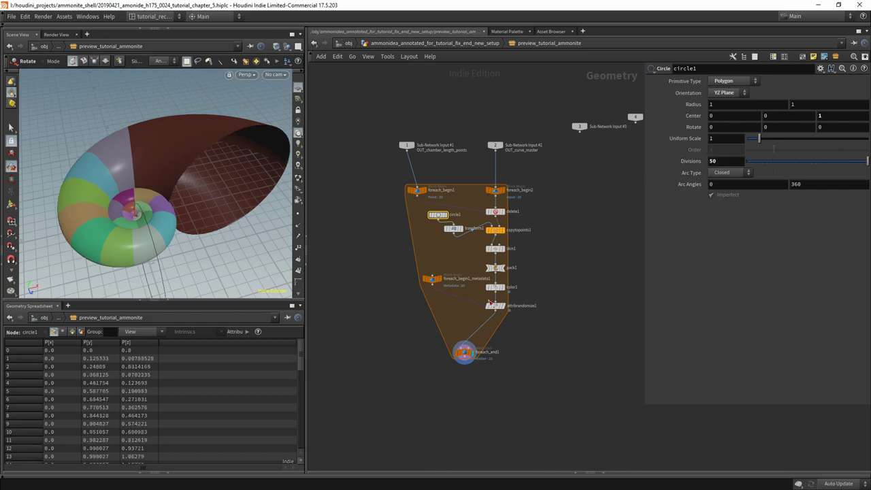
- In the parent network, shift point 2 of the UI_chambers ramp to position 0.460621
{"action": "left_click", "coordinate": [474, 43]}
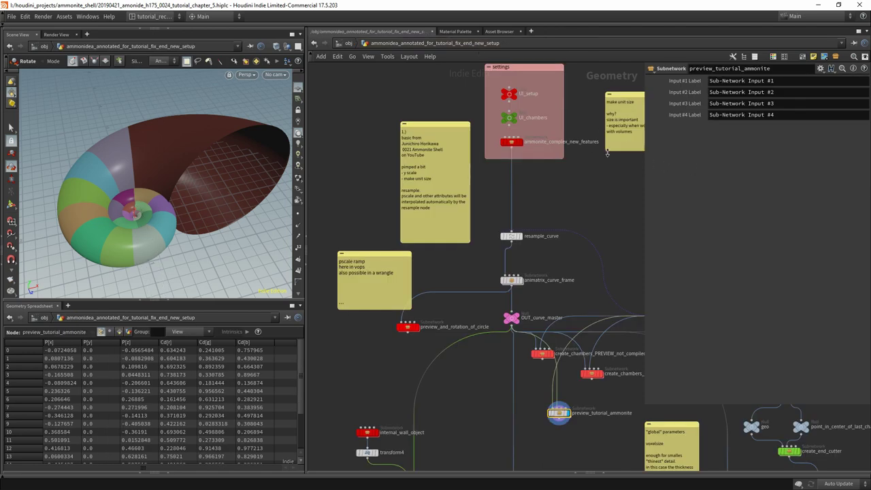
{"action": "left_click", "coordinate": [509, 117]}
{"action": "mouse_move", "coordinate": [774, 170]}
{"action": "left_mouse_down"}
{"action": "mouse_move", "coordinate": [720, 175]}
{"action": "mouse_move", "coordinate": [804, 169]}
{"action": "mouse_move", "coordinate": [760, 169]}
{"action": "left_mouse_up"}
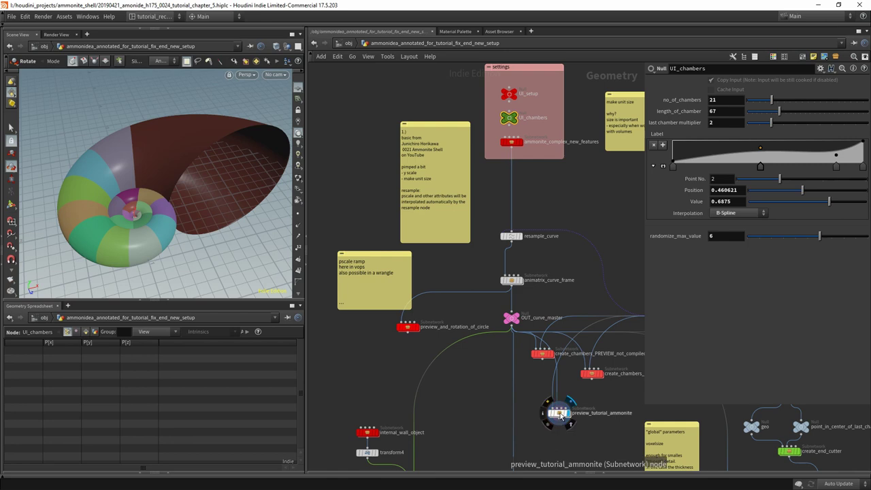
- Inside preview_tutorial_ammonite, set circle1's Divisions to 12
{"action": "double_click", "coordinate": [559, 414]}
{"action": "double_click", "coordinate": [723, 161]}
{"action": "type", "text": "12"}
{"action": "key", "text": "Return"}
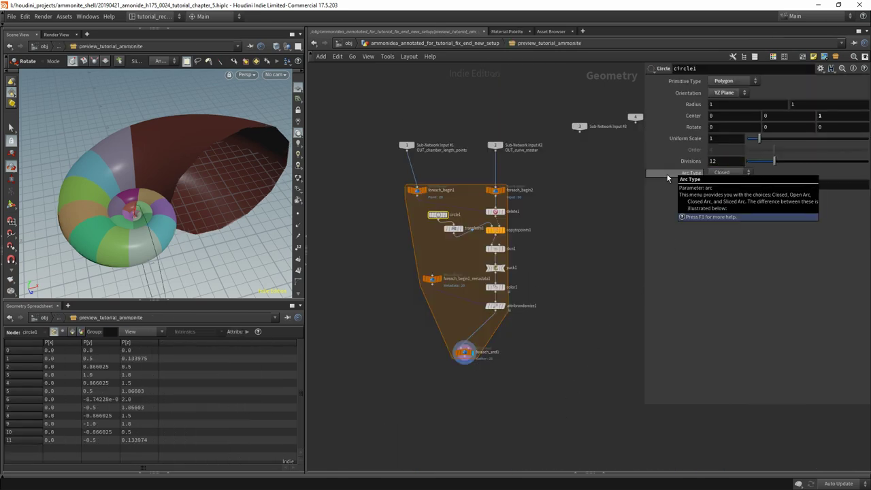
- Add a Compiled Block beside the for-each loop
{"action": "left_click", "coordinate": [556, 300]}
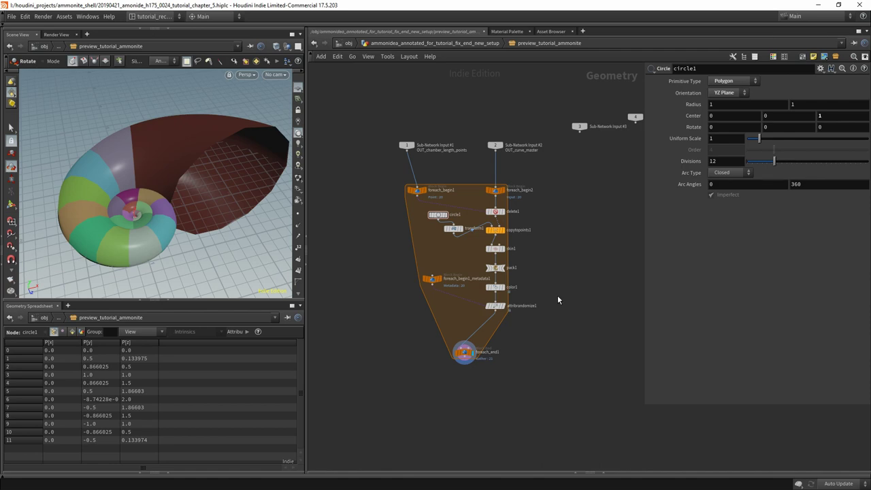
{"action": "key", "text": "Tab"}
{"action": "type", "text": "com"}
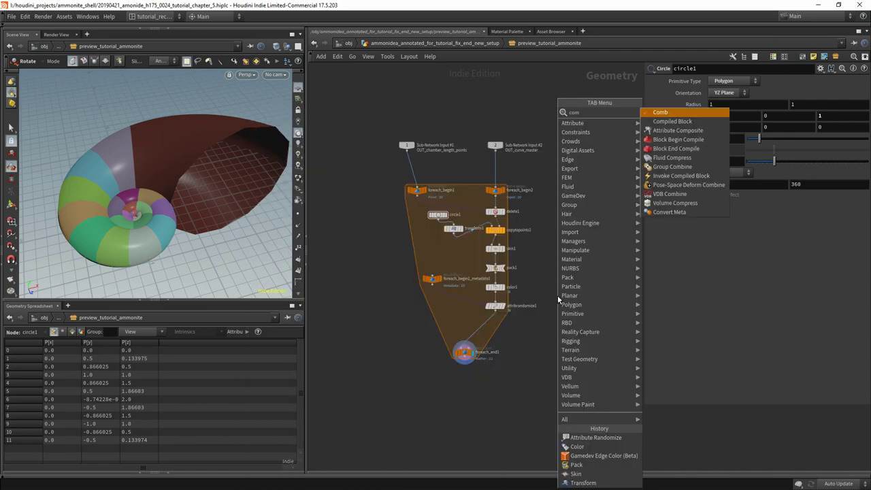
{"action": "left_click", "coordinate": [673, 122]}
{"action": "left_click", "coordinate": [599, 222]}
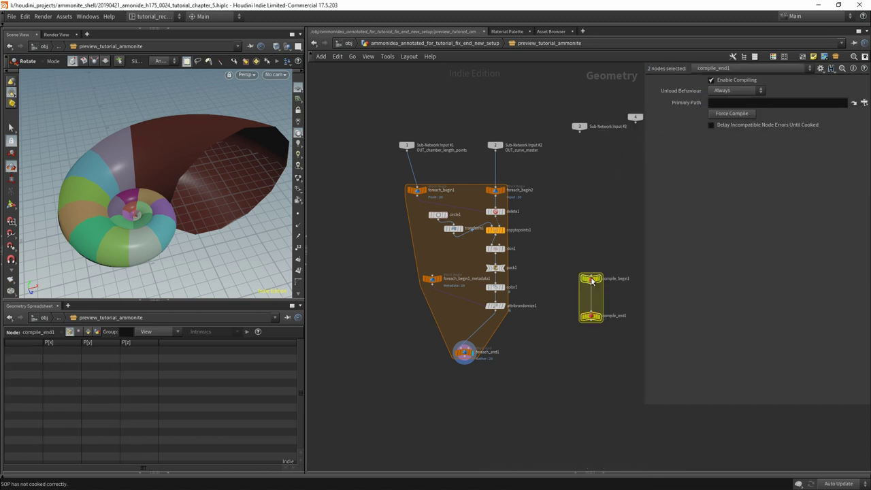
- Insert compile_begin1 between Sub-Network Input #1 and foreach_begin1, and wire foreach_end1 into compile_end1 placed beneath it
{"action": "left_click_drag", "start_coordinate": [562, 218], "coordinate": [399, 162]}
{"action": "left_click_drag", "start_coordinate": [595, 317], "coordinate": [466, 391]}
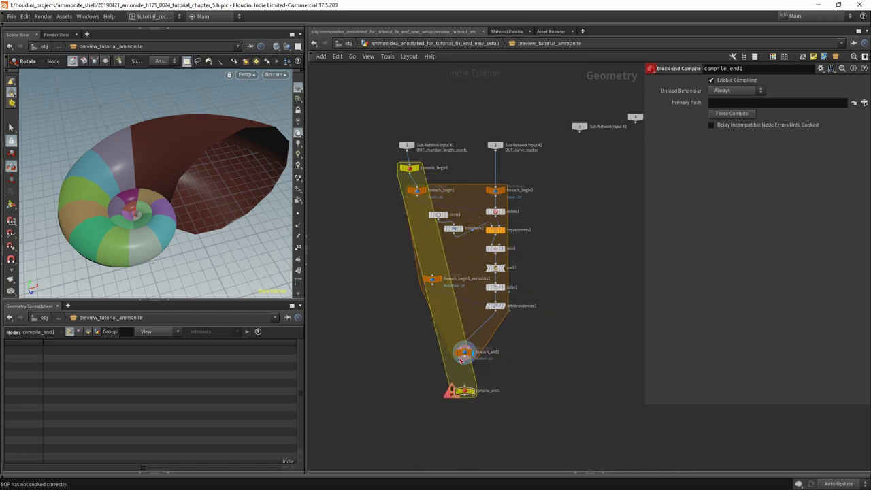
{"action": "left_click_drag", "start_coordinate": [465, 362], "coordinate": [469, 379]}
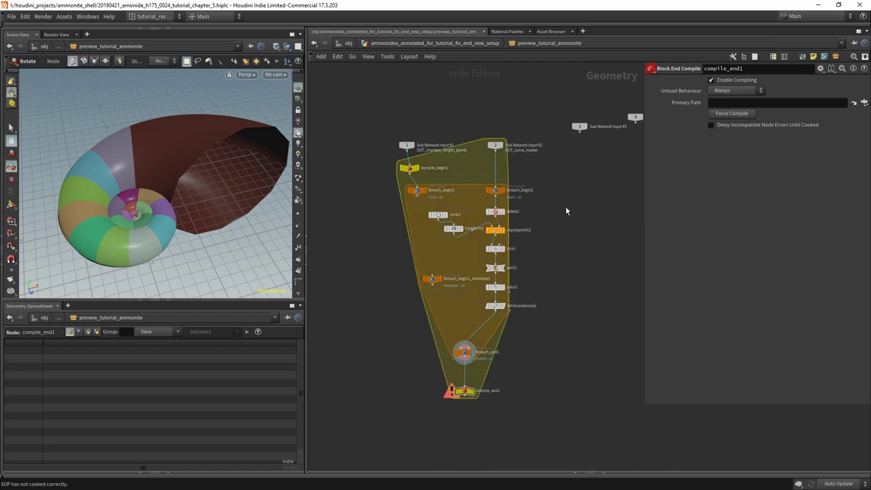
- Duplicate compile_begin1, insert the copy between Sub-Network Input #2 and foreach_begin2, and force compile_end1 to compile
{"action": "left_click", "coordinate": [409, 169]}
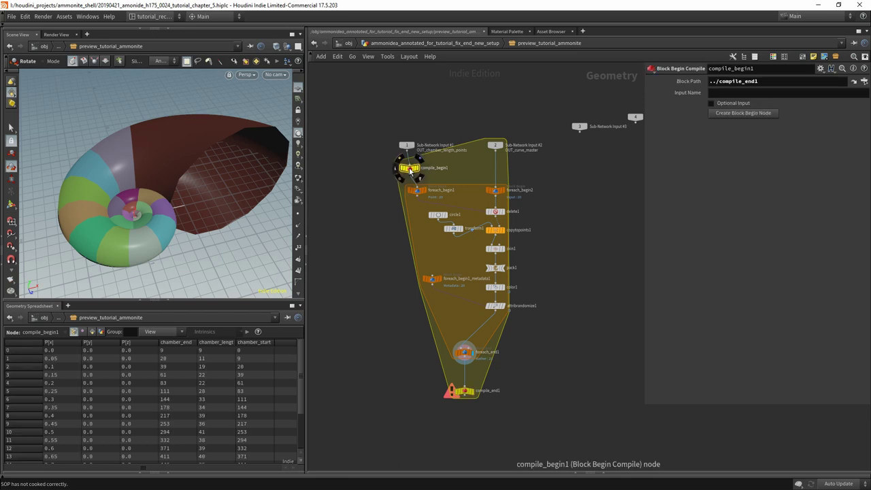
{"action": "key", "text": "ctrl+c"}
{"action": "key", "text": "ctrl+v"}
{"action": "left_click_drag", "start_coordinate": [410, 171], "coordinate": [514, 170]}
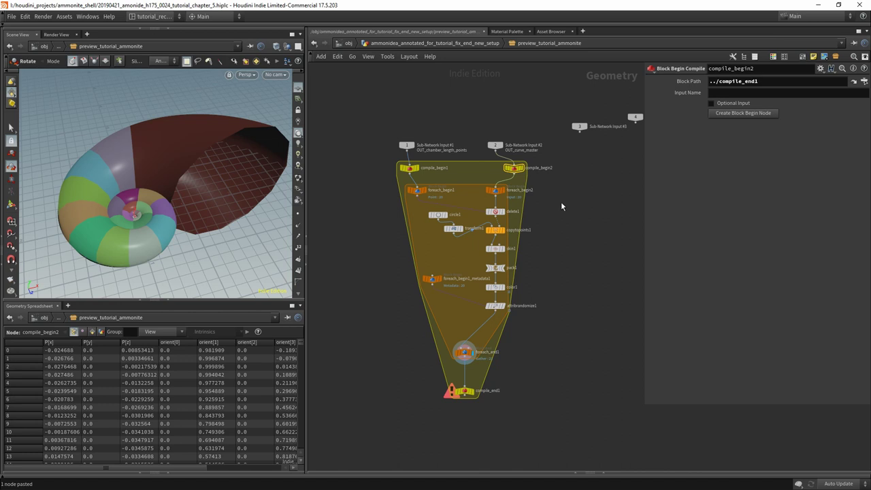
{"action": "left_click", "coordinate": [463, 391]}
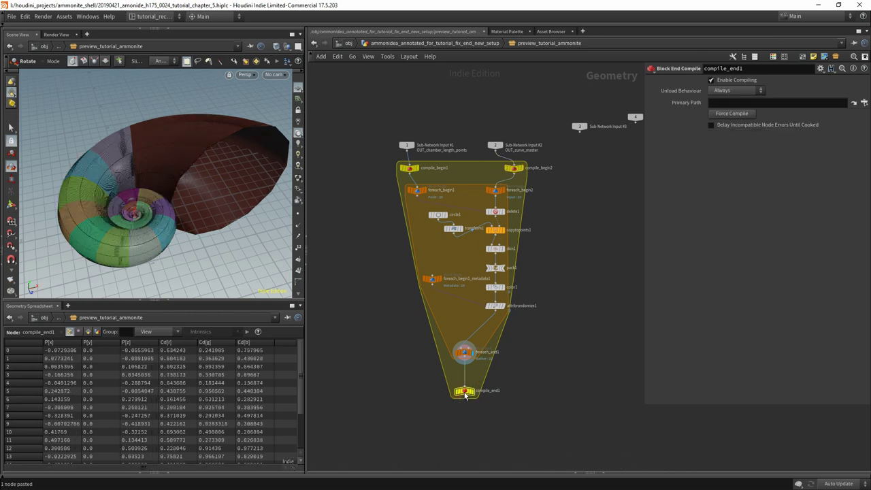
{"action": "left_click", "coordinate": [721, 116]}
- Add an Output node with index 0 connected below compile_end1
{"action": "middle_click_drag", "start_coordinate": [533, 372], "coordinate": [515, 334]}
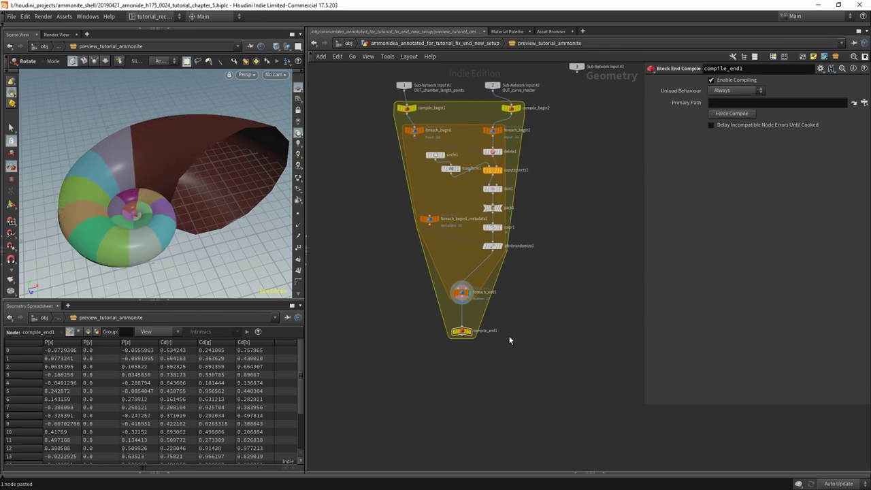
{"action": "key", "text": "Tab"}
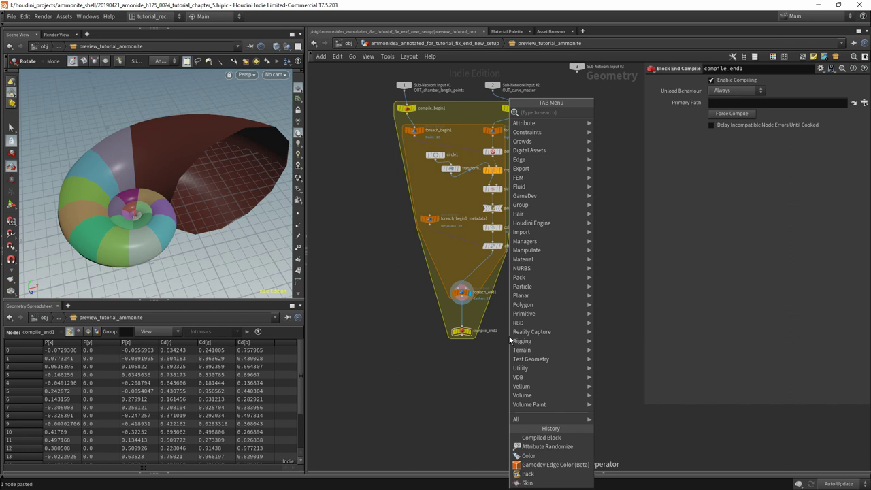
{"action": "type", "text": "out"}
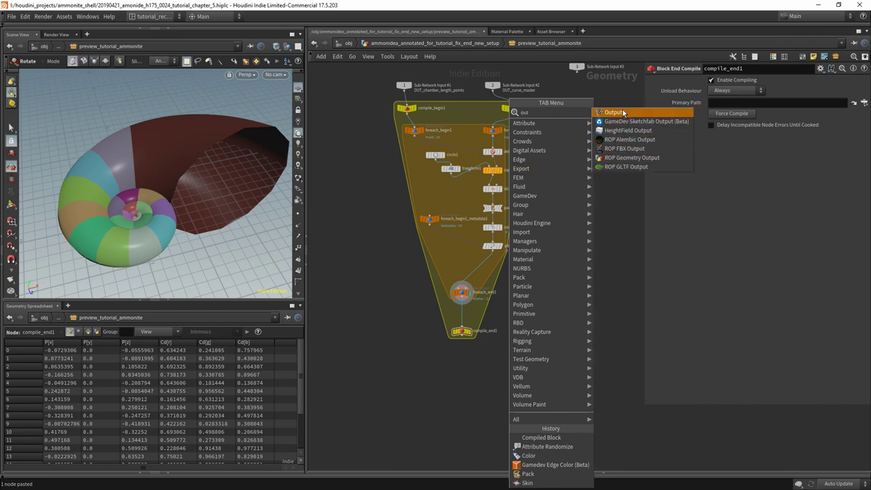
{"action": "key", "text": "Return"}
{"action": "left_click", "coordinate": [461, 374]}
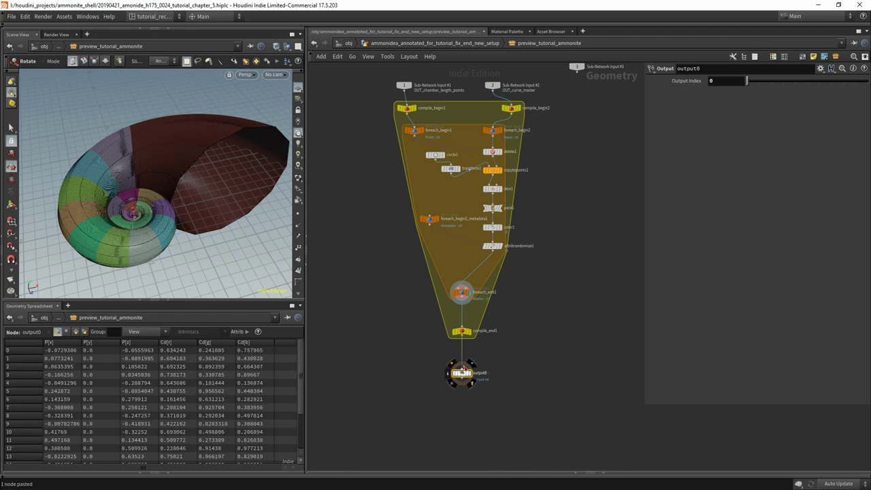
{"action": "key", "text": "Tab"}
{"action": "type", "text": "cre"}
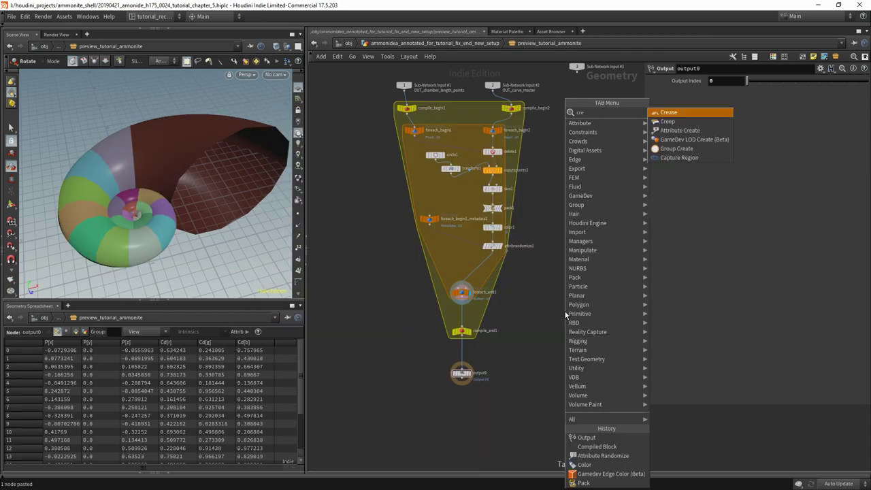
{"action": "key", "text": "Escape"}
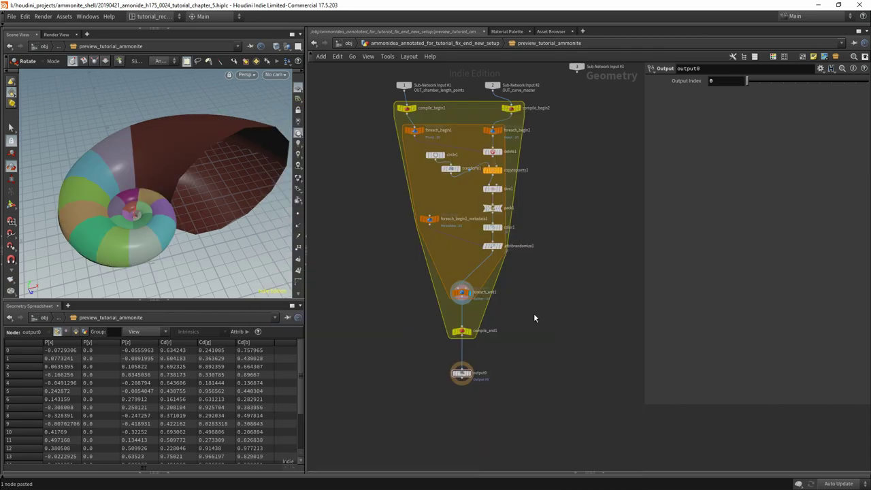
- Add a second, unconnected Output node with index 1 beside output0
{"action": "key", "text": "Tab"}
{"action": "type", "text": "ou"}
{"action": "key", "text": "Down"}
{"action": "key", "text": "Up"}
{"action": "key", "text": "Return"}
{"action": "left_click", "coordinate": [543, 359]}
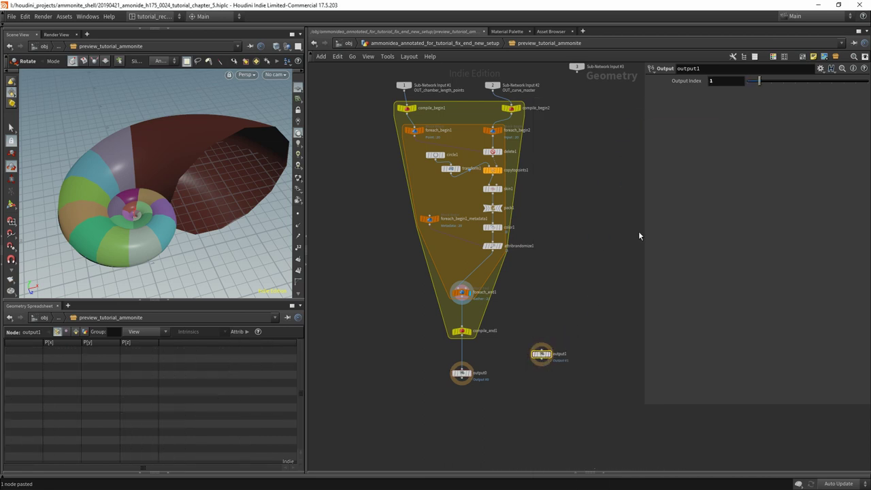
- Check the subnetwork's outputs from the parent network, and delete output1 inside preview_tutorial_ammonite
{"action": "left_click", "coordinate": [455, 43]}
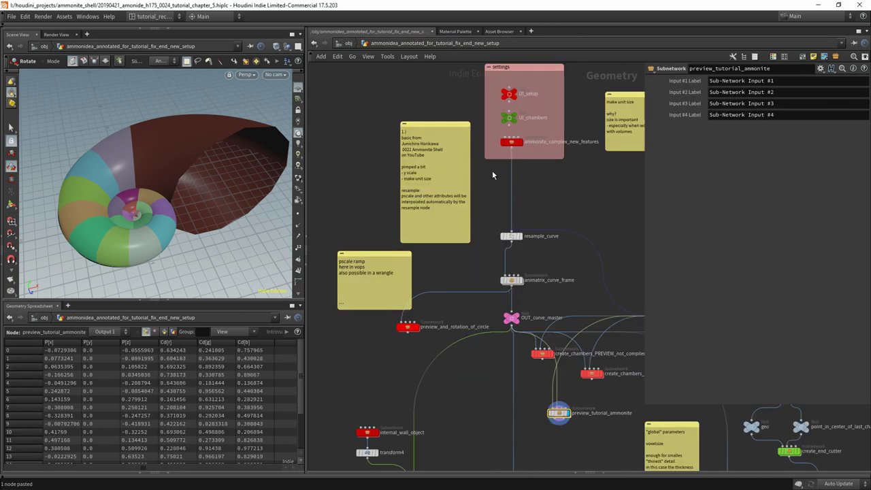
{"action": "double_click", "coordinate": [559, 417]}
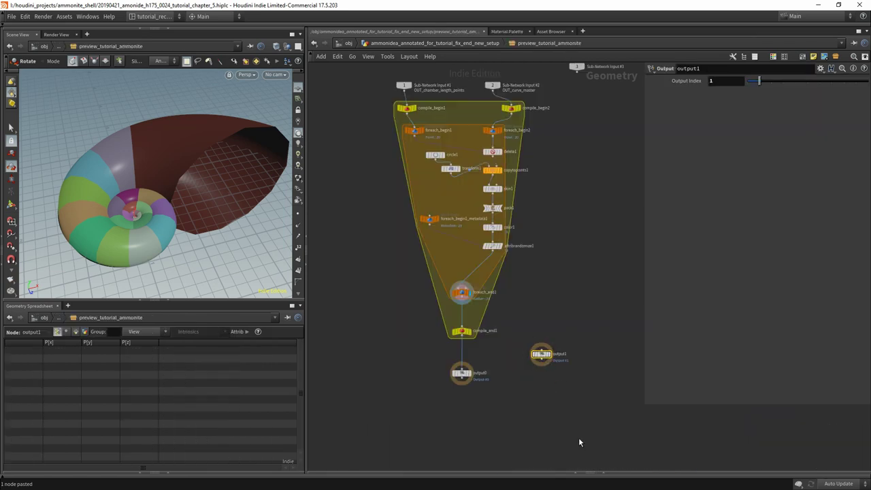
{"action": "key", "text": "Delete"}
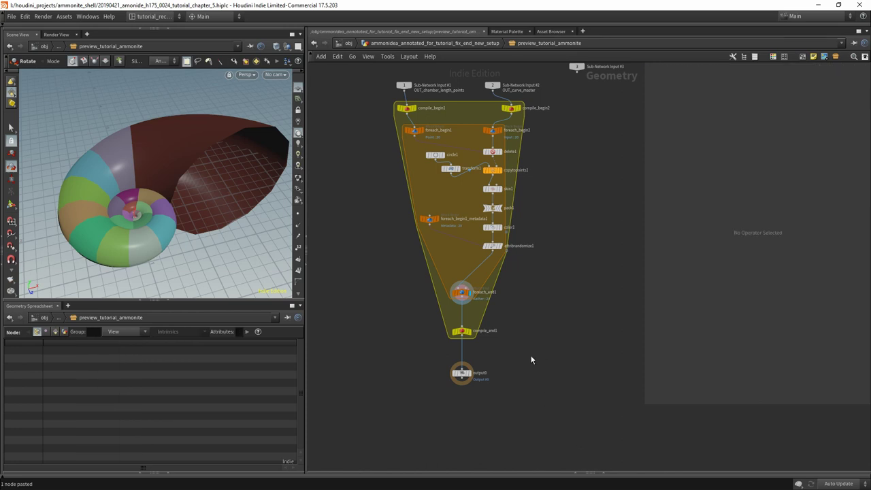
{"action": "middle_click_drag", "start_coordinate": [530, 354], "coordinate": [555, 369]}
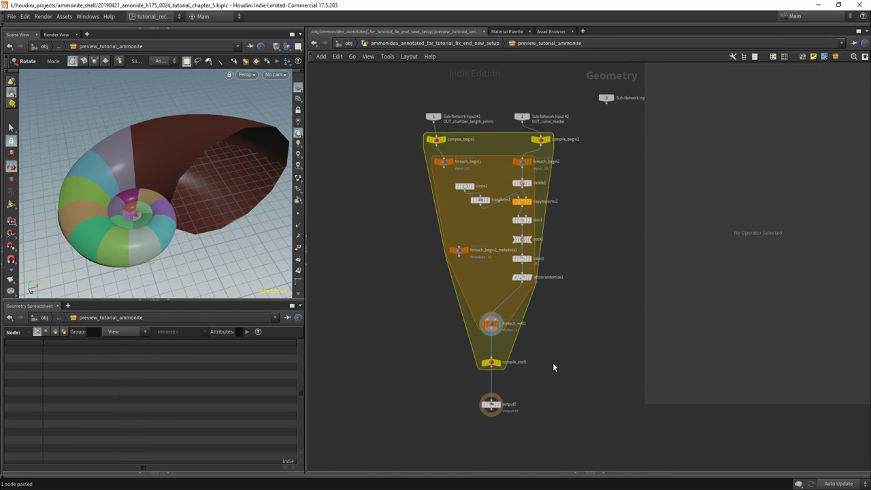
- Return to the parent network and reshape the ramp on UI_chambers, moving point 3 to position 0.634845 and point 2 closer to the start
{"action": "left_click", "coordinate": [430, 44]}
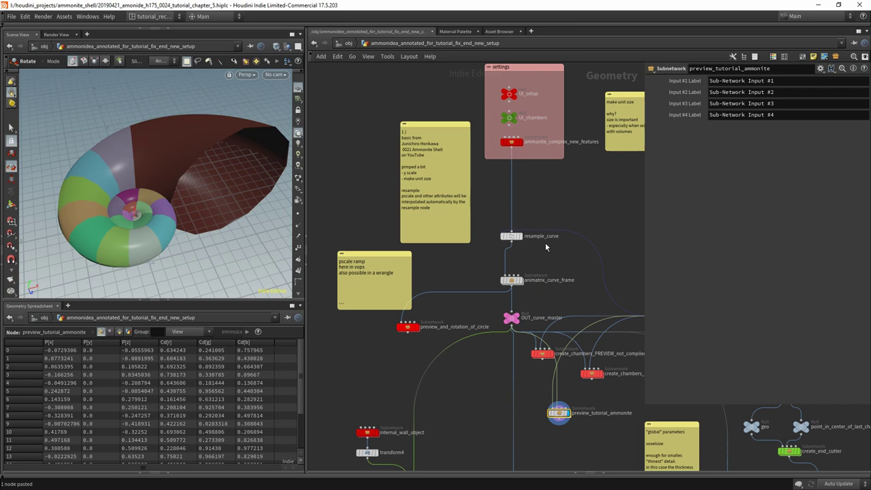
{"action": "mouse_move", "coordinate": [557, 413]}
{"action": "middle_click_drag", "start_coordinate": [569, 188], "coordinate": [533, 214]}
{"action": "left_click", "coordinate": [476, 145]}
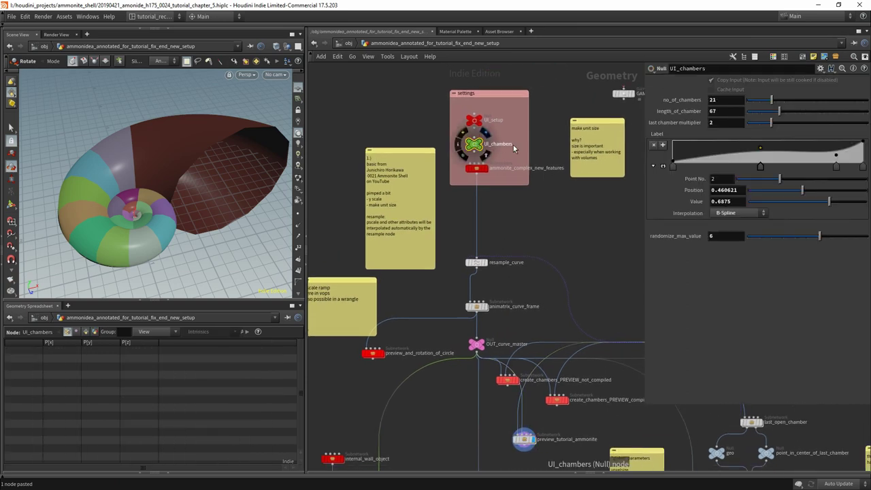
{"action": "left_click_drag", "start_coordinate": [773, 172], "coordinate": [793, 166]}
{"action": "left_click", "coordinate": [724, 166]}
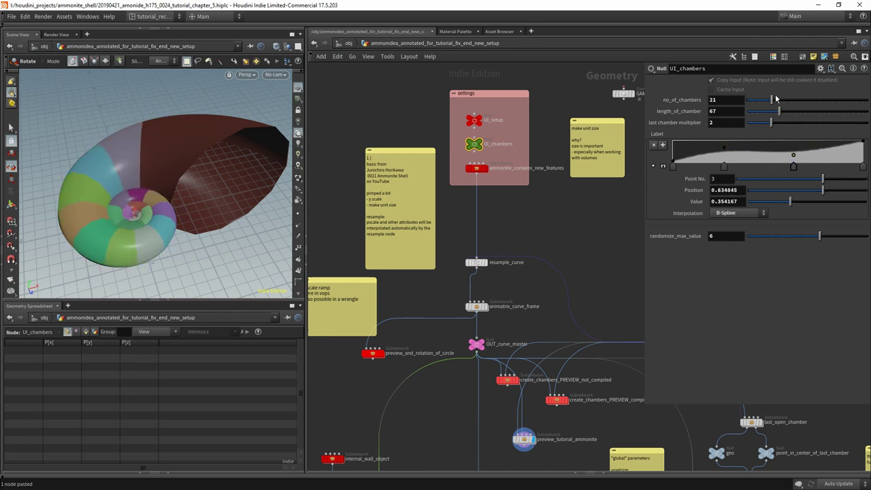
- Set no_of_chambers to 79 and length_of_chamber to 39, shift ramp point 3 slightly toward the end, and move point 2 to position 0.365155
{"action": "left_click_drag", "start_coordinate": [773, 100], "coordinate": [843, 100]}
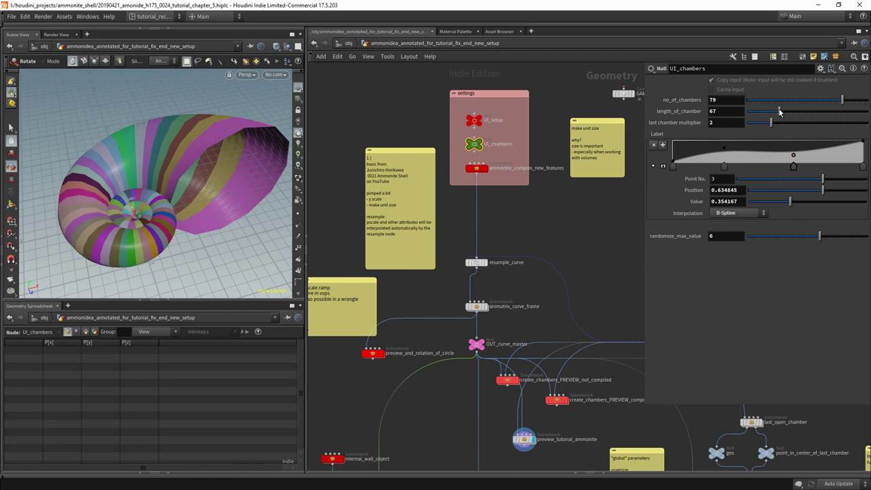
{"action": "left_click_drag", "start_coordinate": [780, 112], "coordinate": [766, 111]}
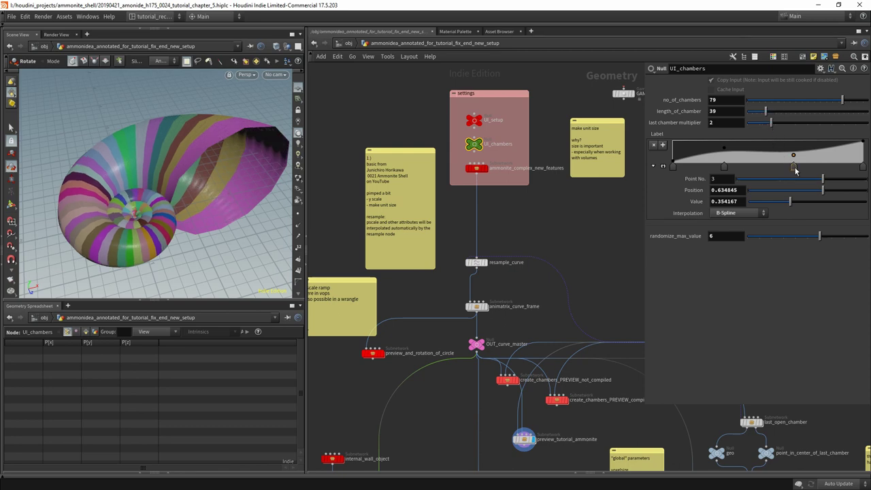
{"action": "mouse_move", "coordinate": [795, 168]}
{"action": "left_mouse_down"}
{"action": "mouse_move", "coordinate": [844, 170]}
{"action": "mouse_move", "coordinate": [761, 172]}
{"action": "mouse_move", "coordinate": [799, 170]}
{"action": "left_mouse_up"}
{"action": "left_click_drag", "start_coordinate": [723, 166], "coordinate": [742, 167]}
- Display the create_chambers_PREVIEW_not_compiled subnetwork to compare its result and update speed
{"action": "middle_click_drag", "start_coordinate": [591, 289], "coordinate": [594, 211]}
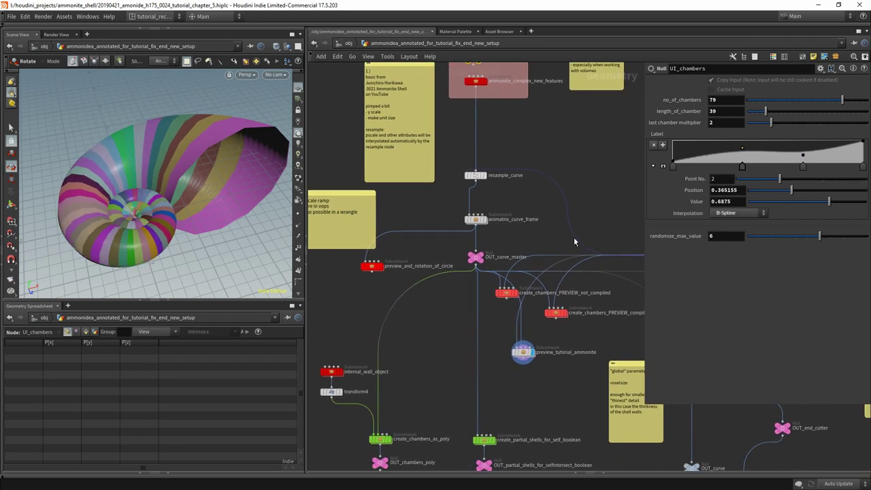
{"action": "left_click", "coordinate": [505, 293]}
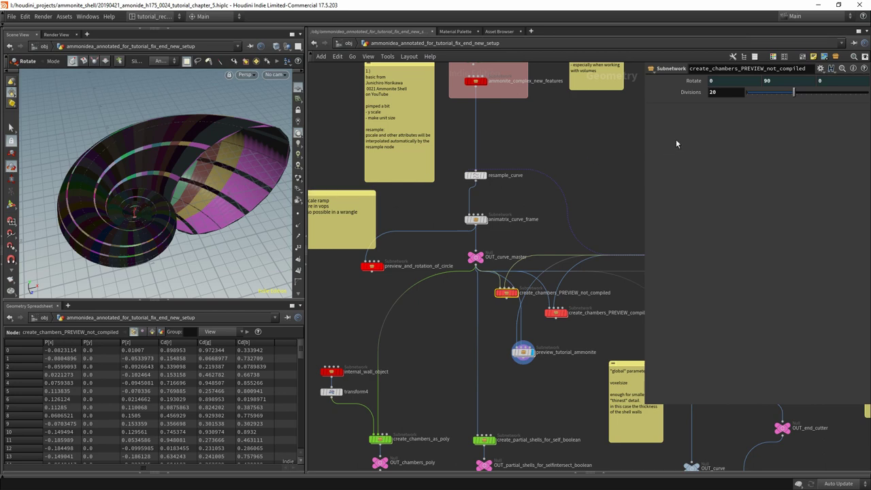
{"action": "left_click", "coordinate": [516, 294]}
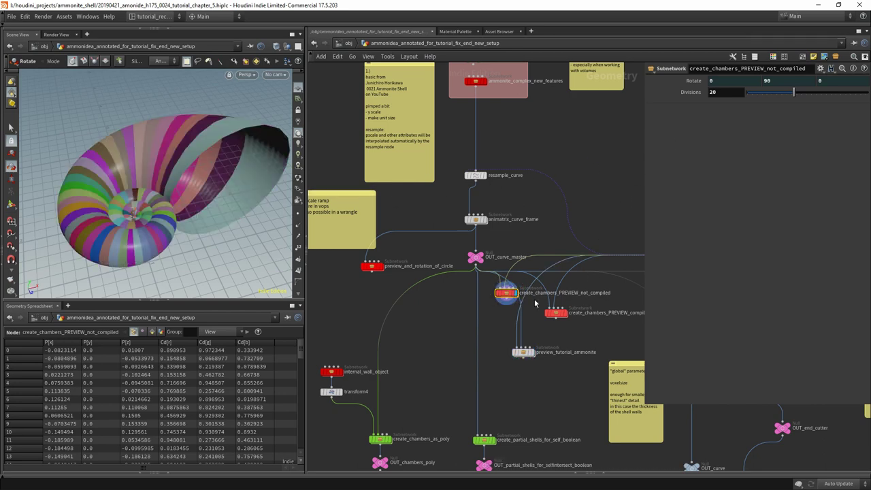
- Move ramp point 2 on UI_chambers to position 0.460621, and switch the display to preview_tutorial_ammonite
{"action": "middle_click_drag", "start_coordinate": [481, 83], "coordinate": [486, 164]}
{"action": "left_click", "coordinate": [505, 142]}
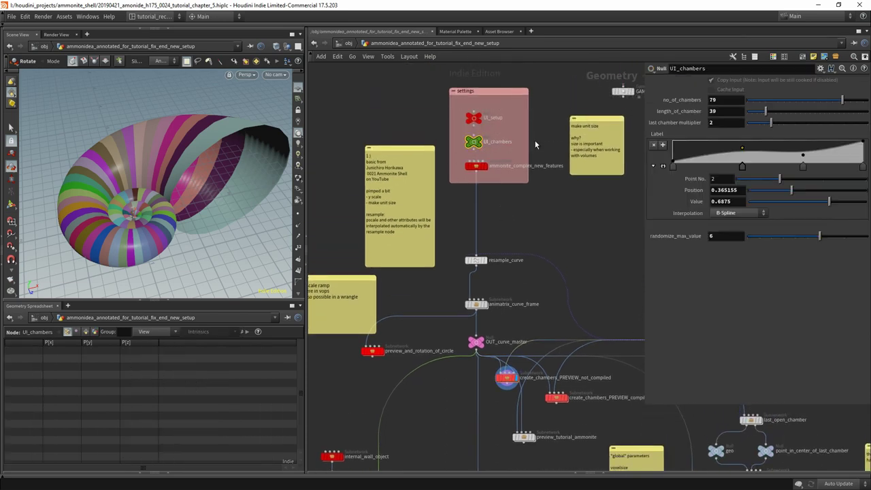
{"action": "left_click_drag", "start_coordinate": [743, 166], "coordinate": [760, 166]}
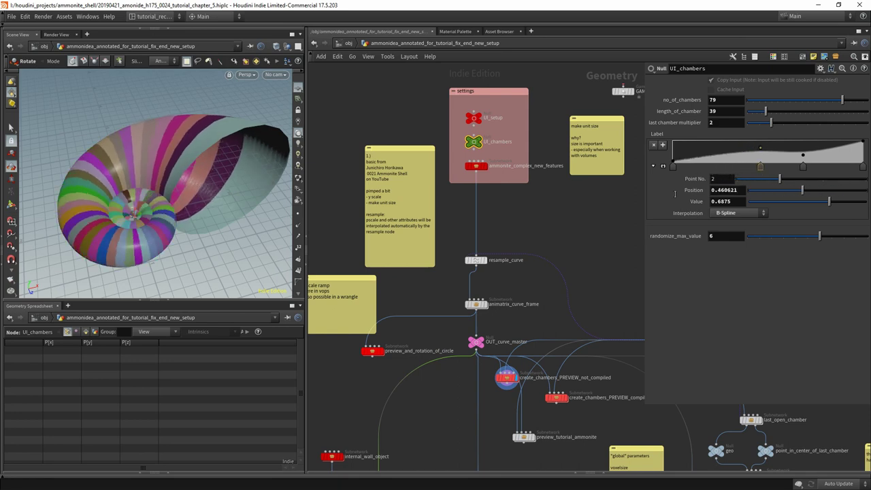
{"action": "middle_click_drag", "start_coordinate": [539, 236], "coordinate": [548, 116]}
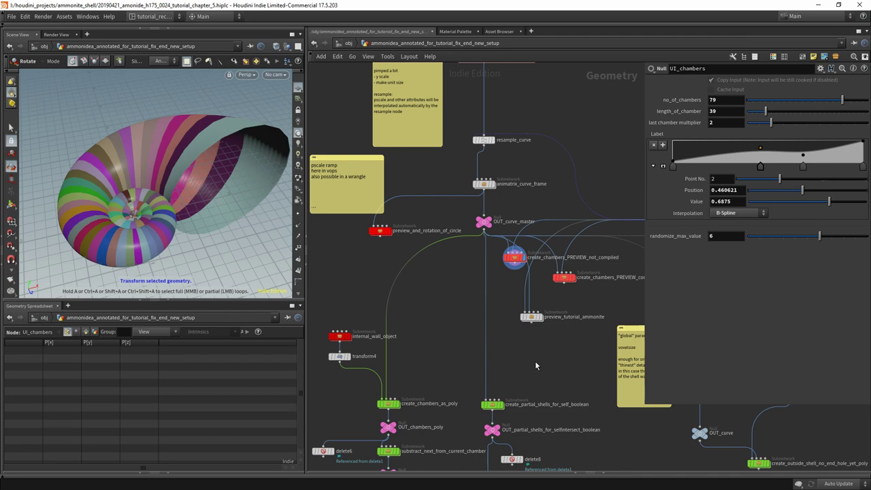
{"action": "left_click", "coordinate": [541, 319]}
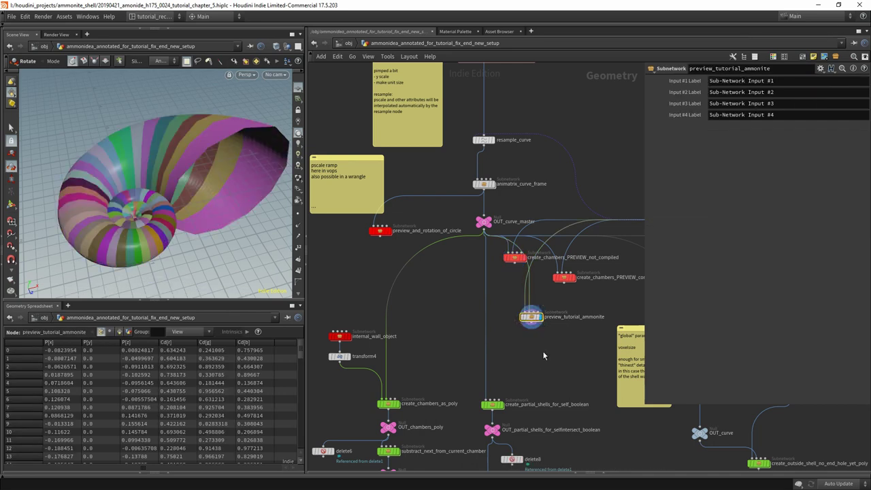